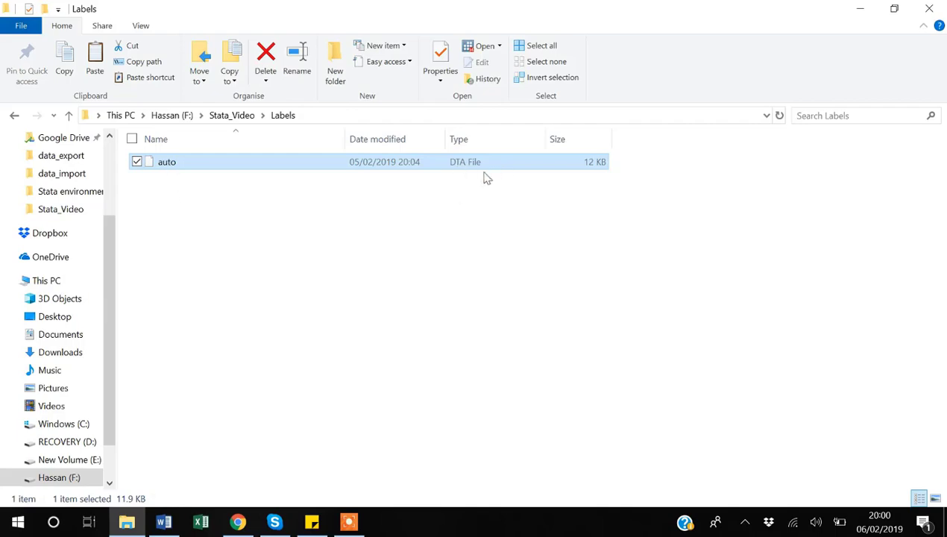
- Open the auto dataset in Stata and start a new do-file headed "* Do file related to labelling in Stata *"
double_click(168, 164)
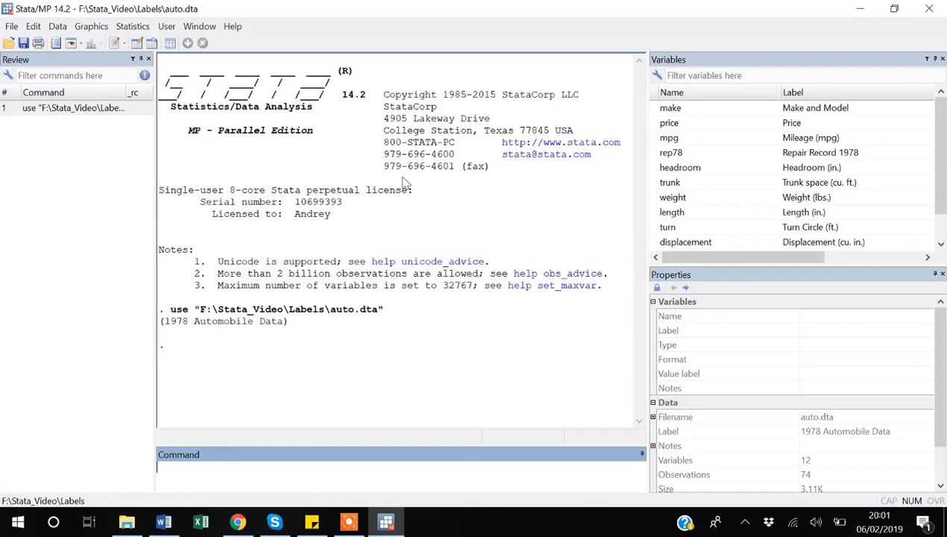
click(115, 44)
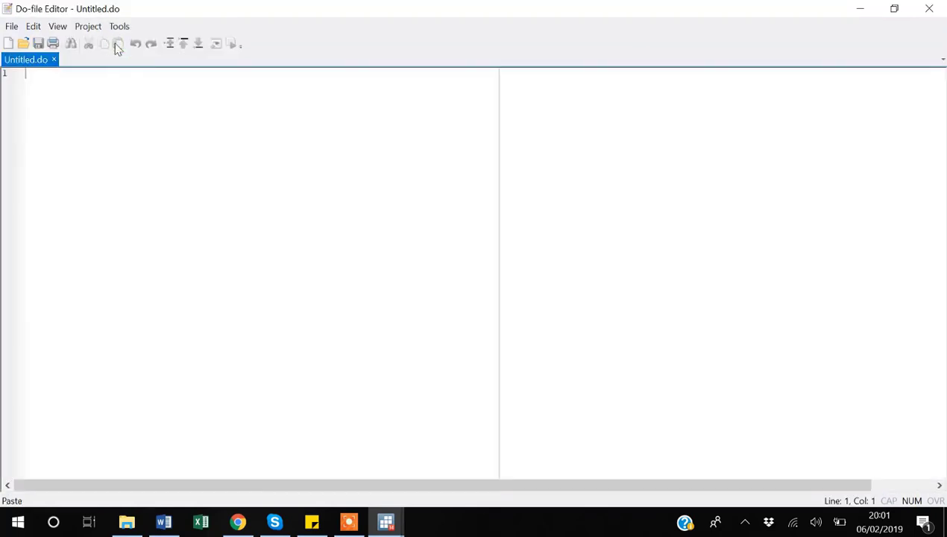
text(* )
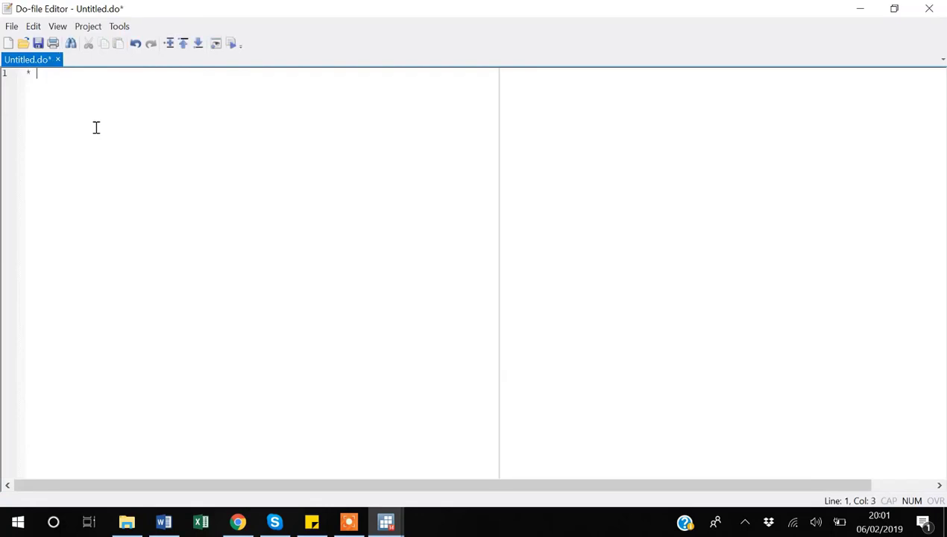
text(Do file relate)
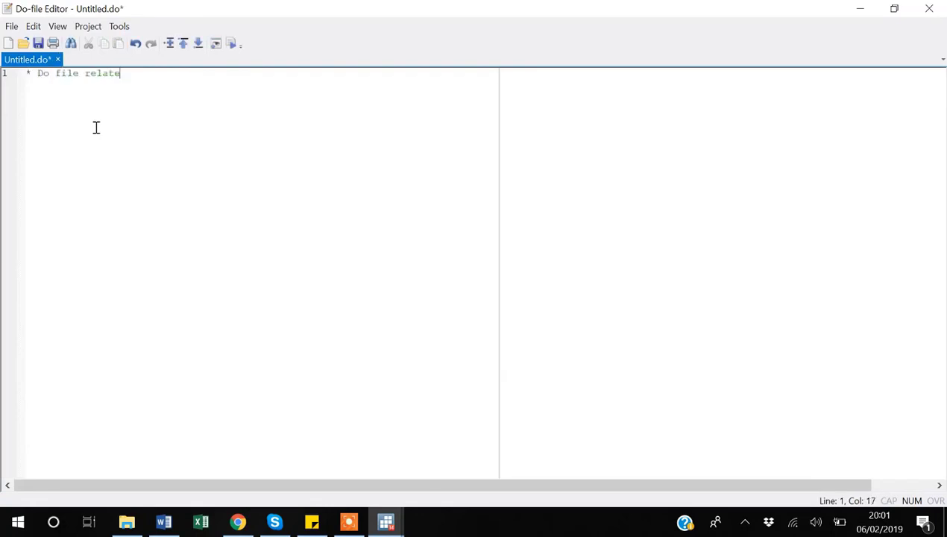
text(d to labelling )
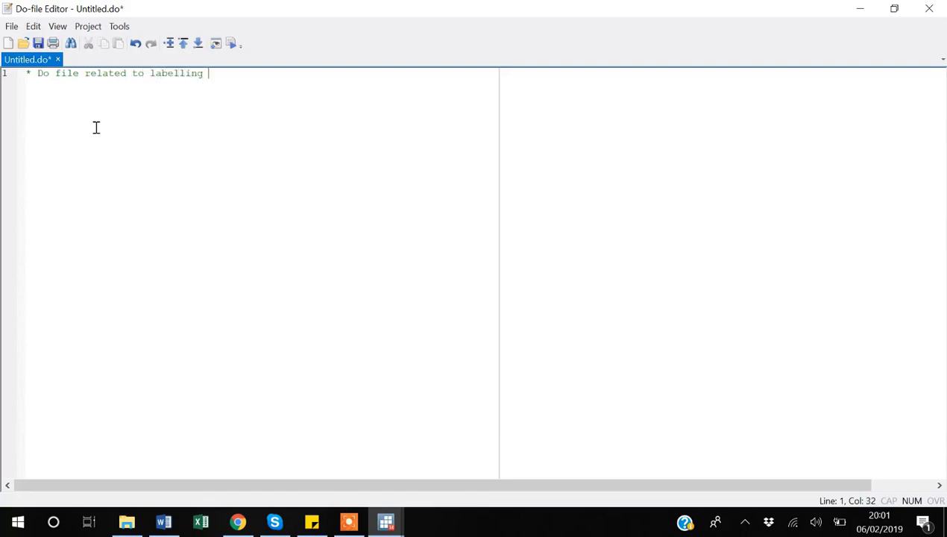
text(in Stata *)
key(Return)
key(Return)
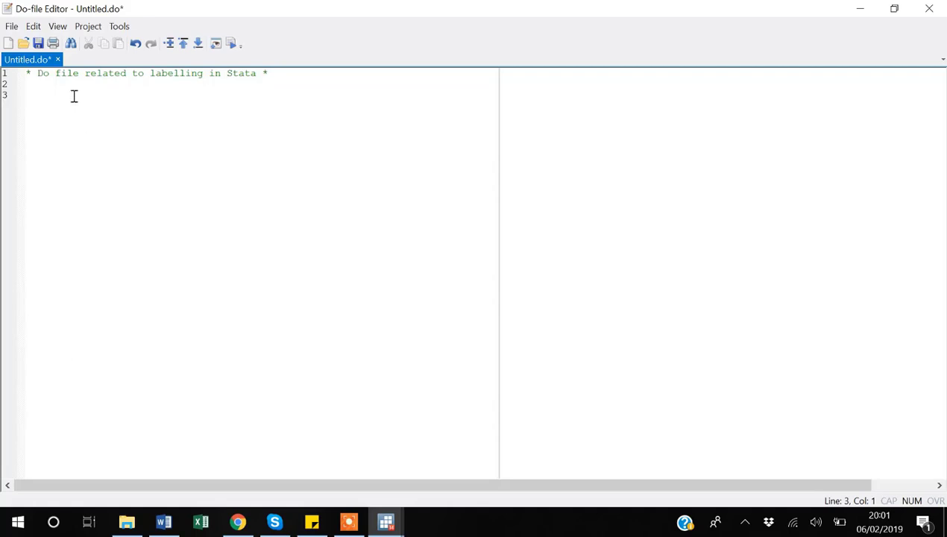
- Save the do-file as "Labels do" in the Labels folder of Stata_Video
click(38, 43)
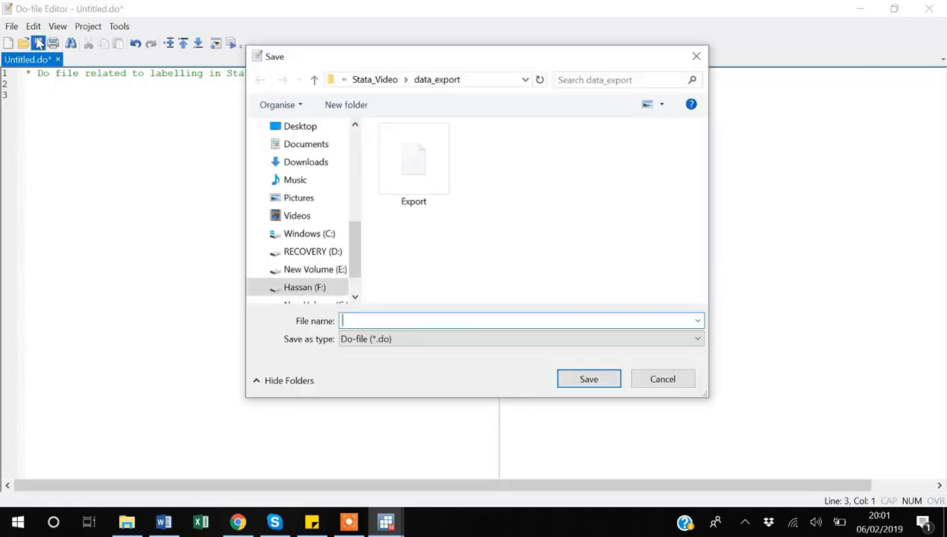
click(369, 80)
double_click(414, 184)
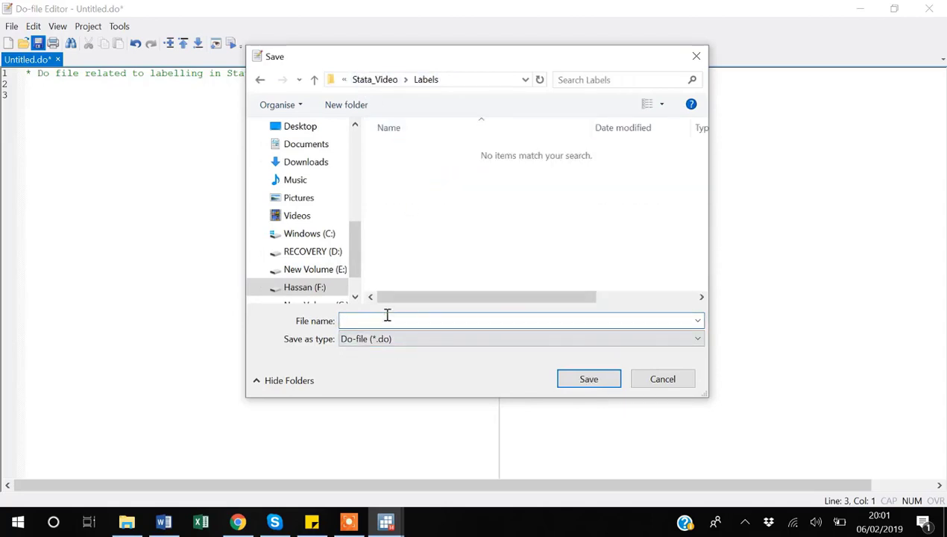
text(Labels do)
click(581, 384)
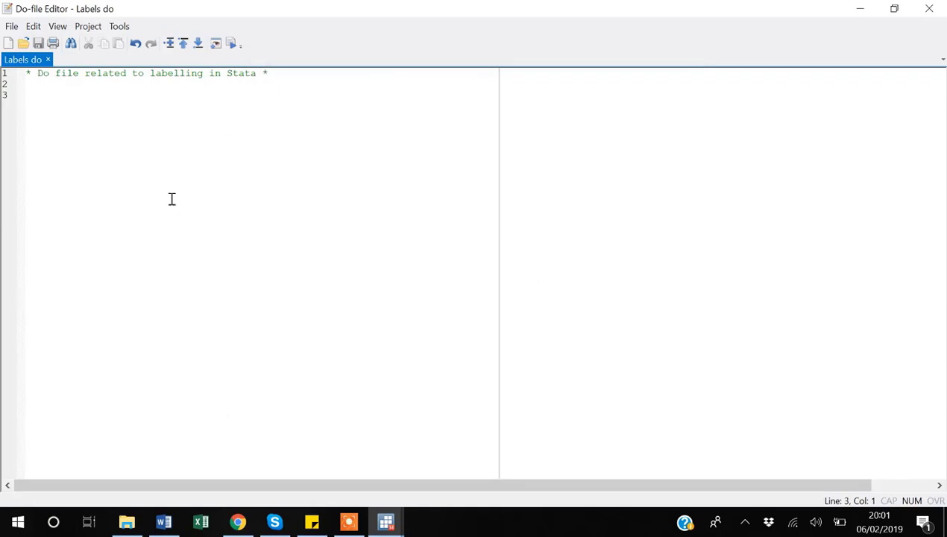
- Look up the syntax of the rename command in Stata's help and close the help viewer
key(alt+Tab)
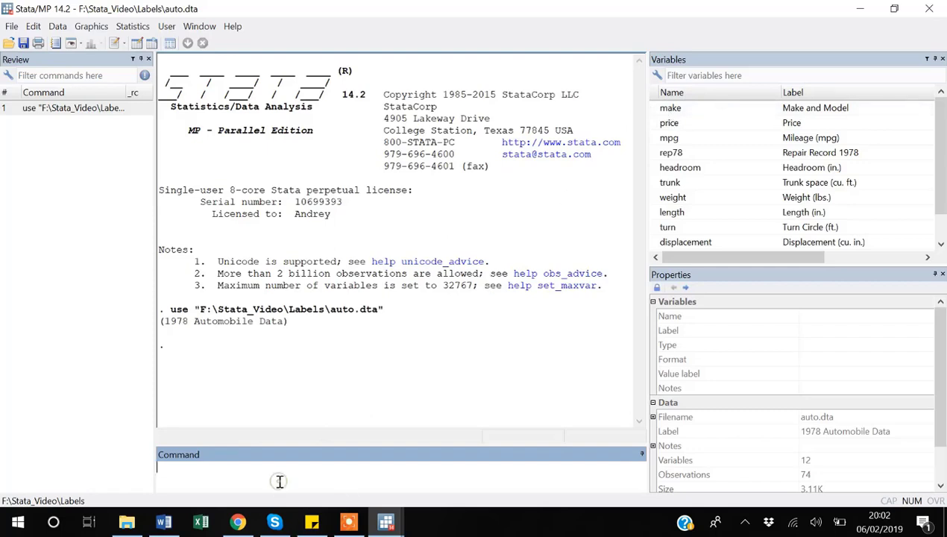
text(rename)
key(BackSpace)
key(BackSpace)
key(BackSpace)
key(BackSpace)
key(BackSpace)
key(BackSpace)
key(BackSpace)
text(help rename)
key(Return)
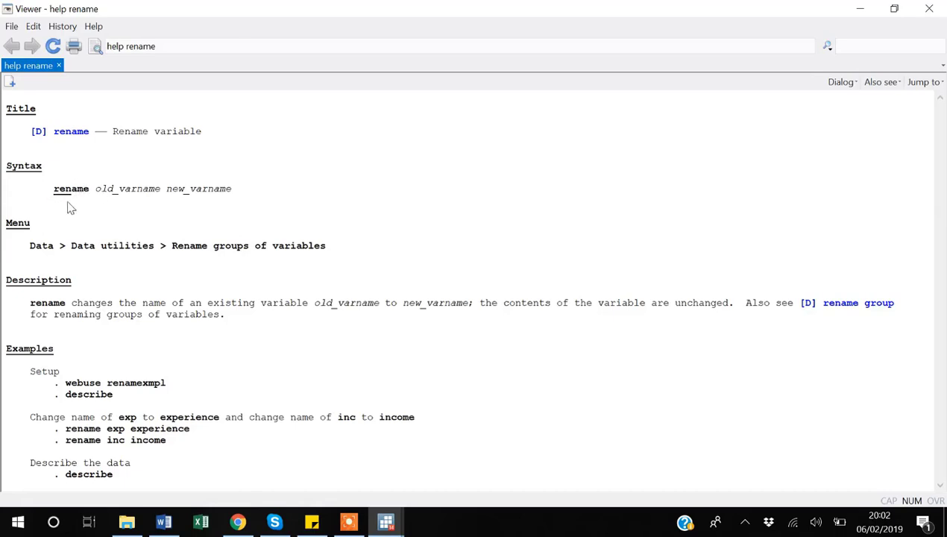
click(928, 9)
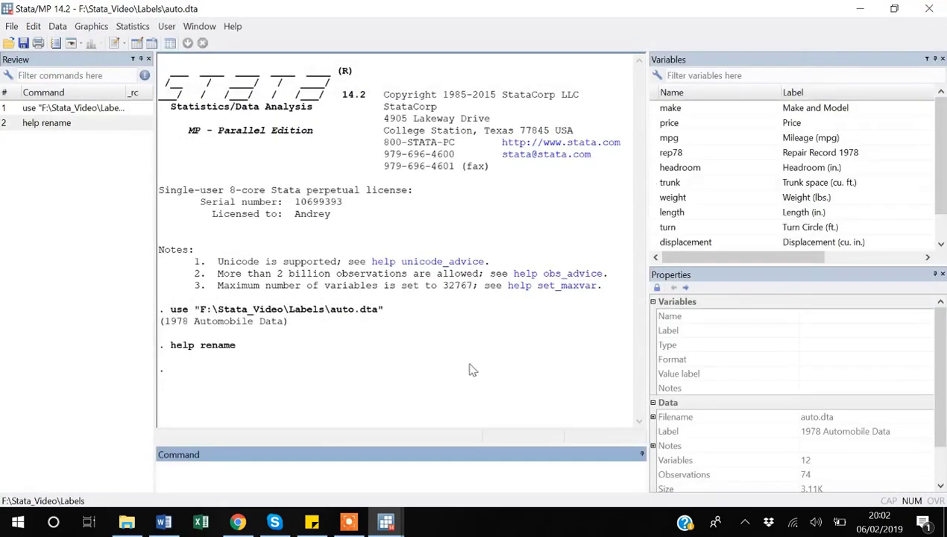
- Rename the variable make to car_make with the ren command
text(ren)
double_click(654, 110)
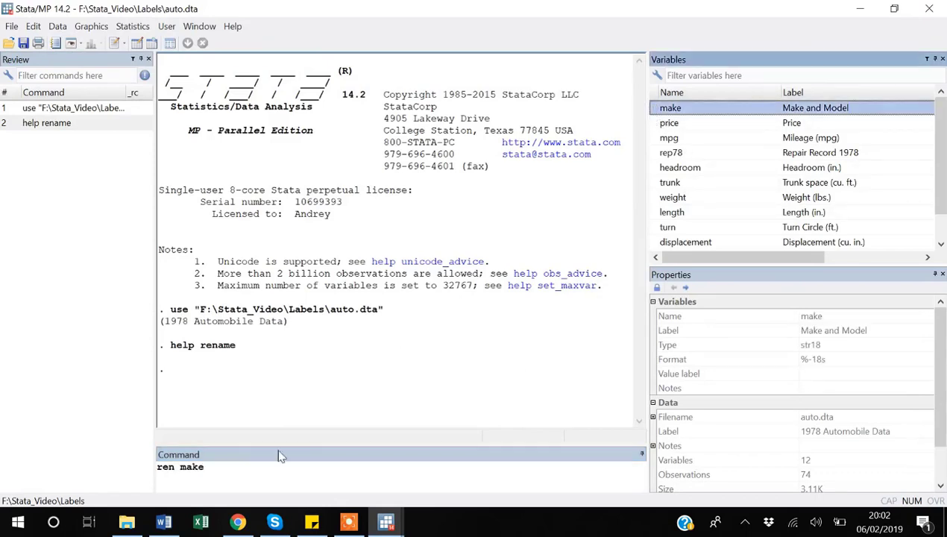
click(231, 467)
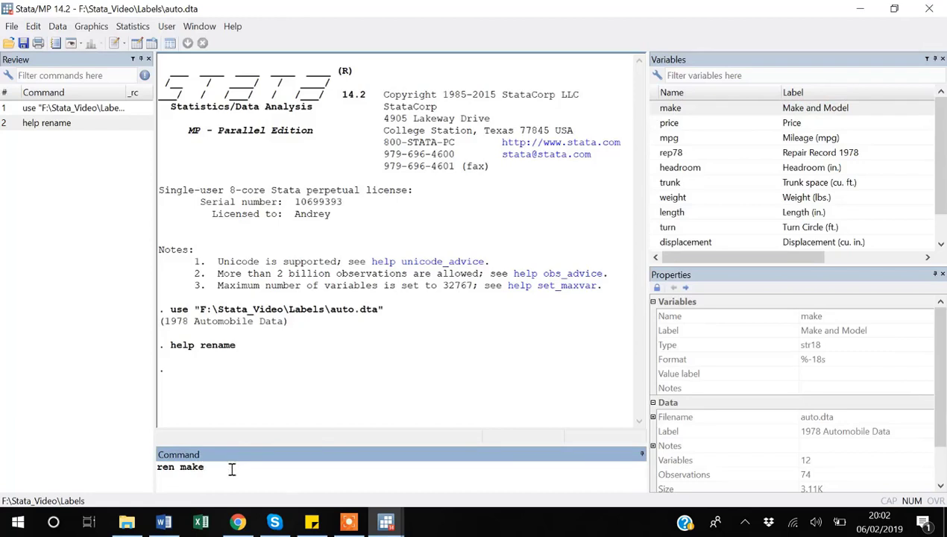
text(ma)
text(ke)
key(BackSpace)
key(BackSpace)
key(BackSpace)
key(BackSpace)
text(car_make)
key(Return)
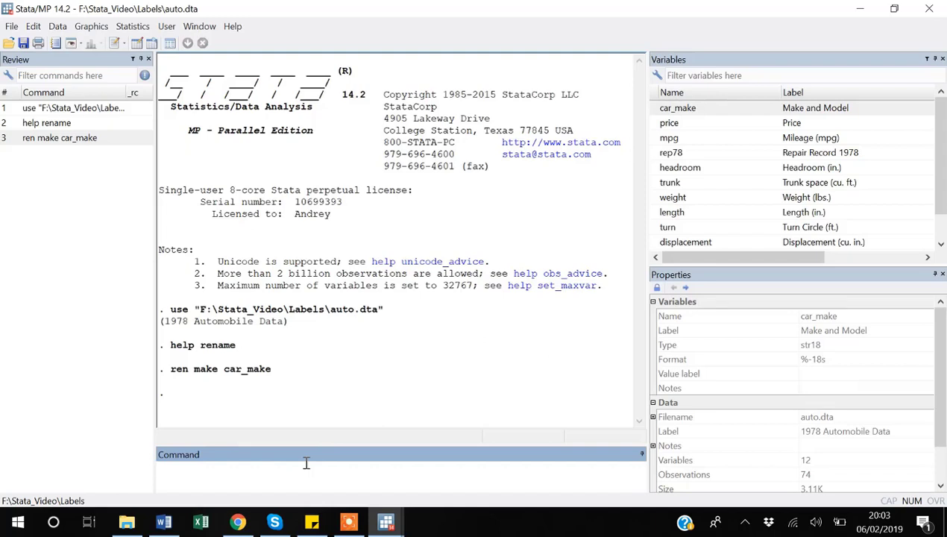
- Copy the executed command "ren make car_make" into the do-file, leaving blank lines below the header comment
key(Page_Up)
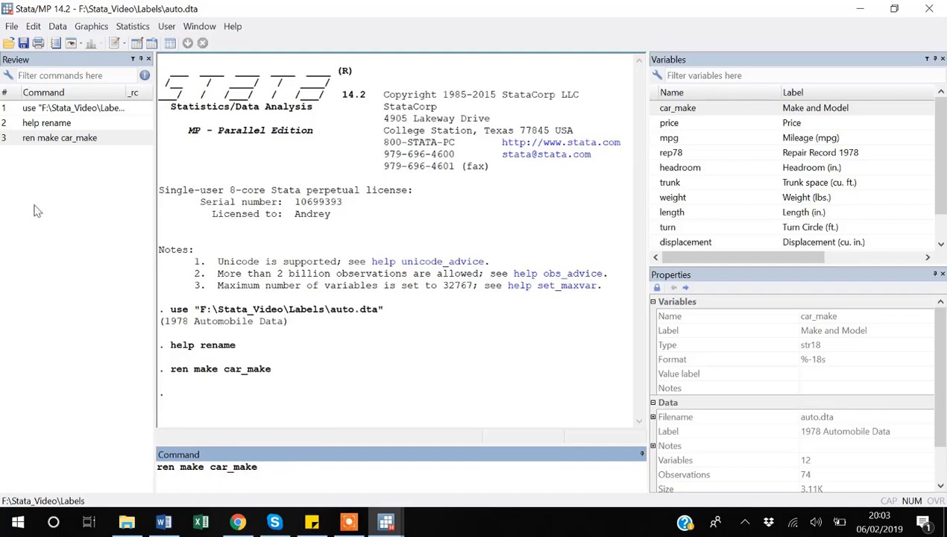
click(49, 144)
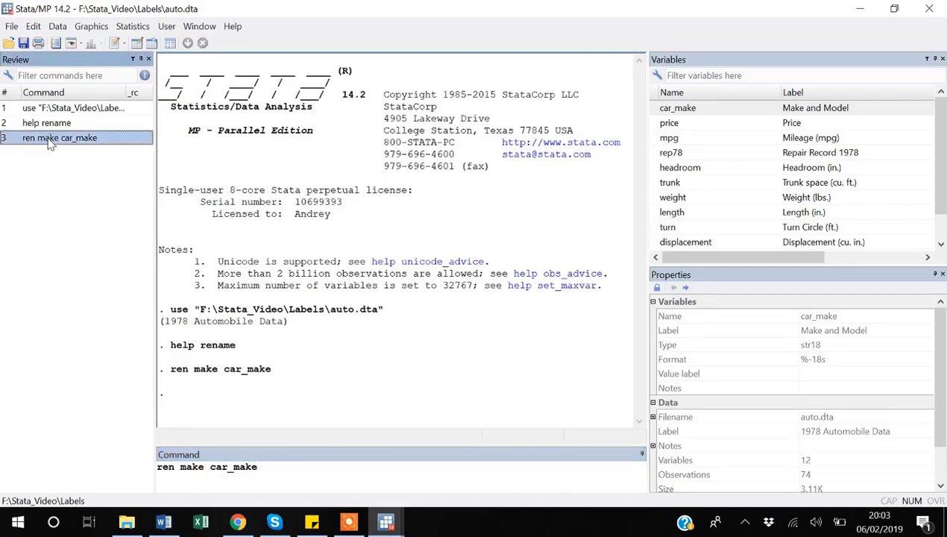
key(alt+Tab)
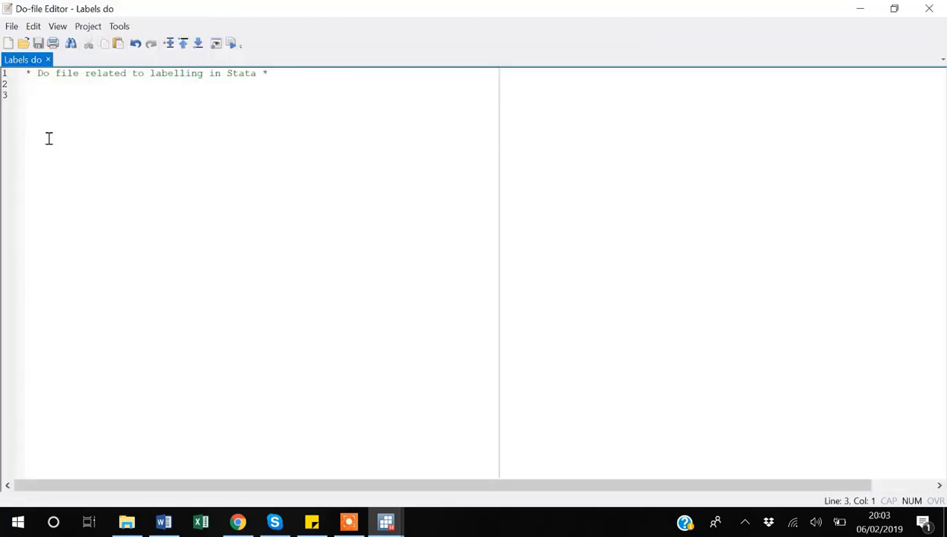
key(Return)
key(Return)
text(ren make car_make)
- Copy the dataset-loading command from the results into the do-file above the ren line and add the clear option: use "F:\Stata_Video\Labels\auto.dta" , clear
key(Up)
key(Up)
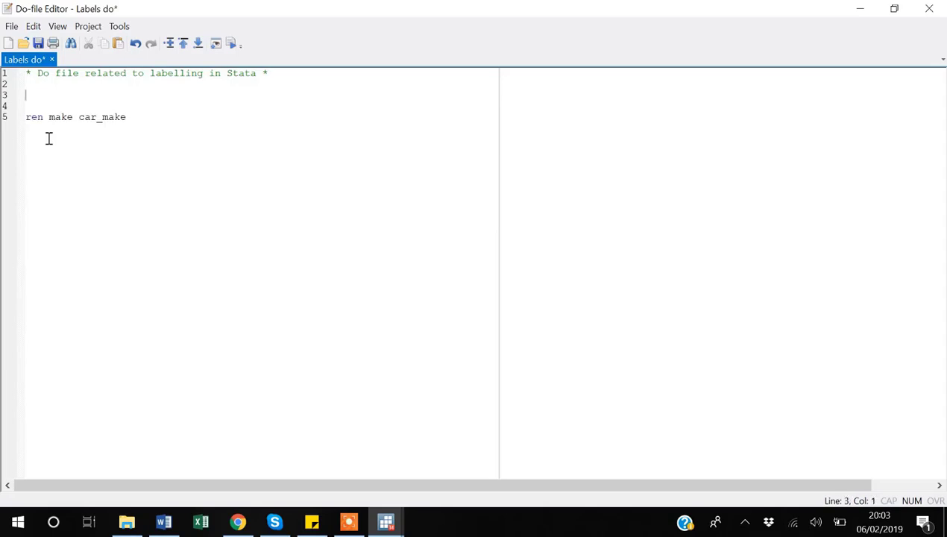
key(Return)
key(alt+Tab)
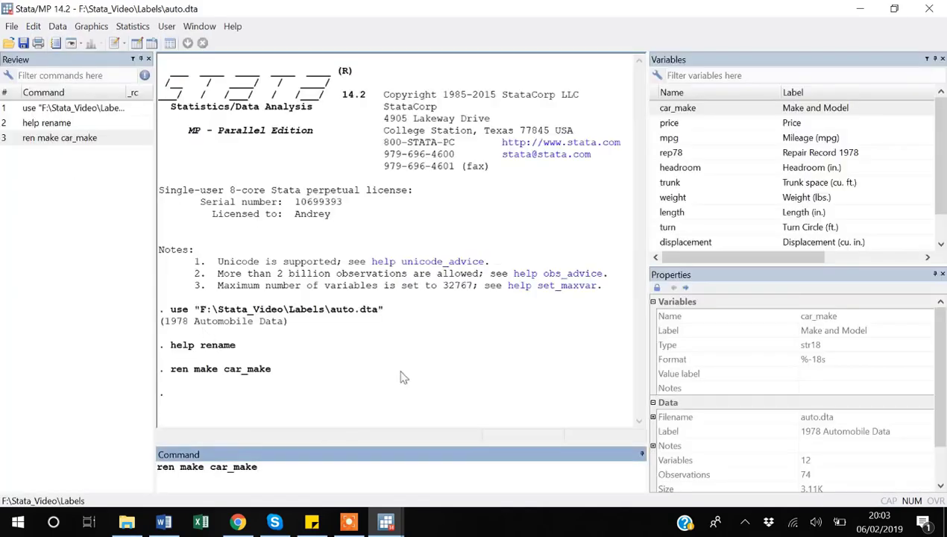
drag(387, 314, 173, 316)
key(ctrl+c)
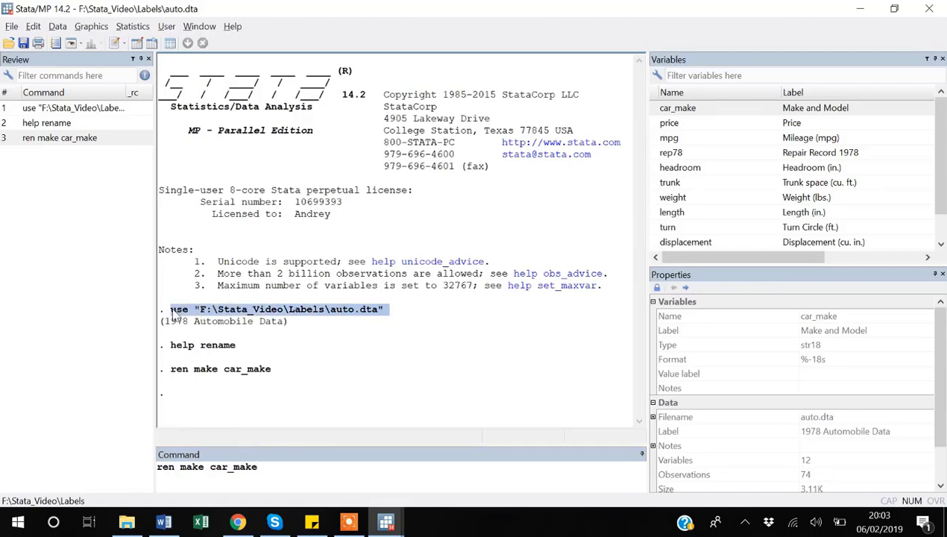
key(alt+Tab)
key(ctrl+v)
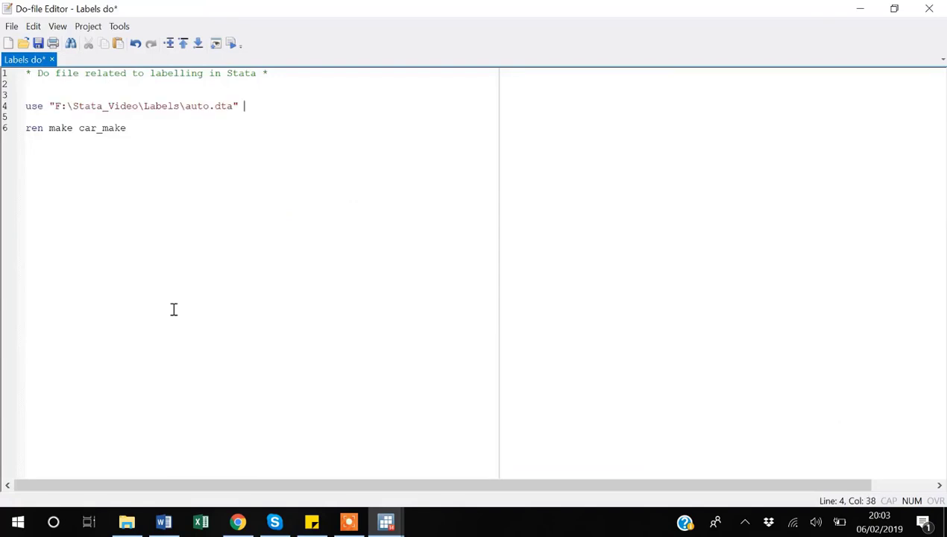
text(,)
text(clear)
click(174, 309)
key(Up)
key(Up)
key(End)
- Expand ren to rename in the do-file, add two new lines after that command, and save the file
click(145, 130)
key(Return)
key(Return)
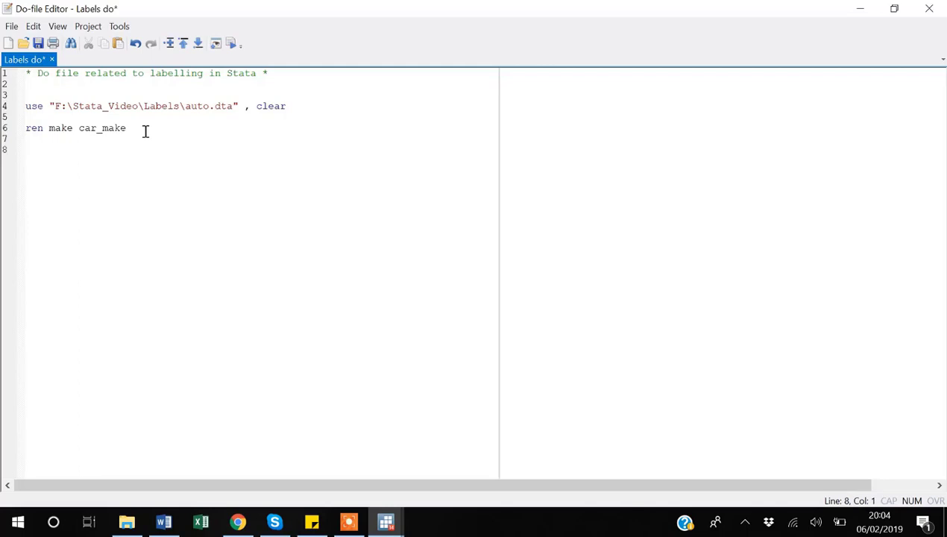
click(43, 131)
text(ame)
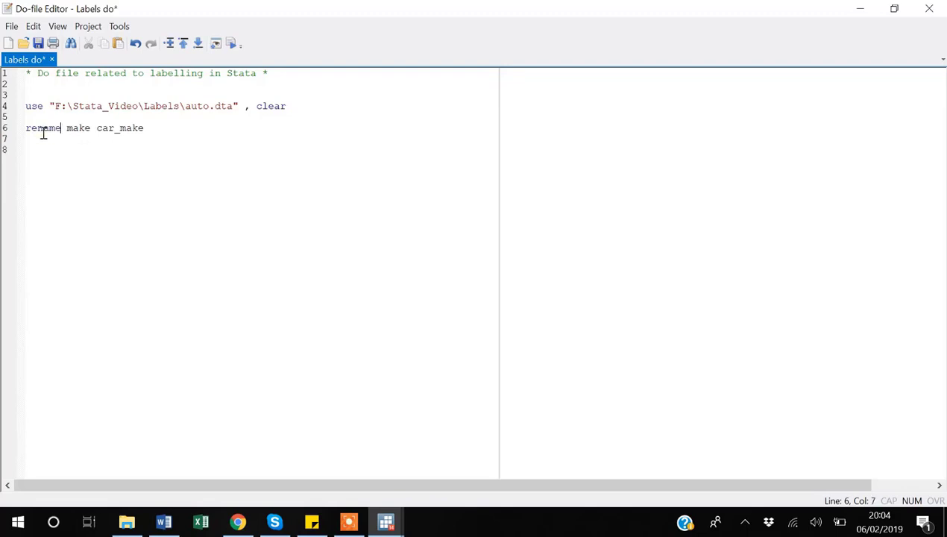
click(46, 151)
key(ctrl+s)
- Clear the recalled command and label the price variable "Car Price" using label var
key(alt+Tab)
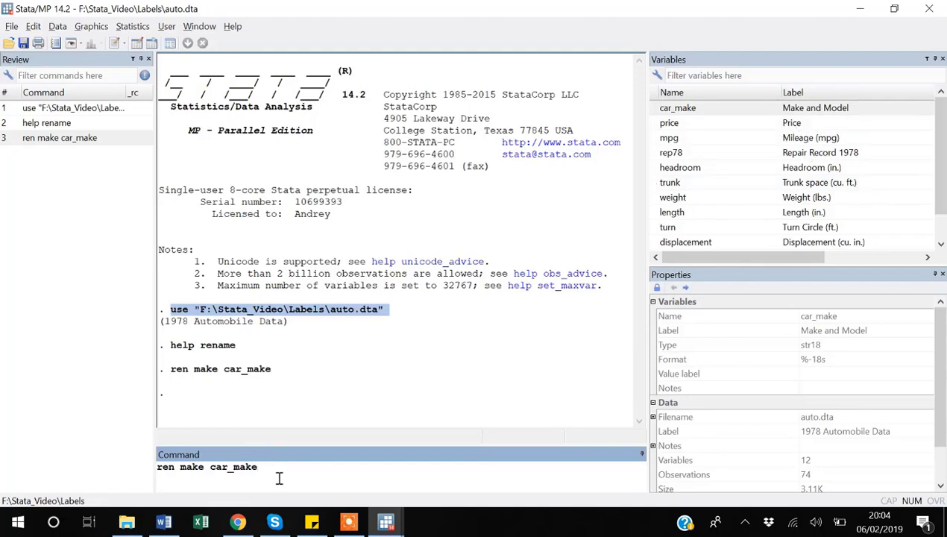
key(ctrl+a)
key(BackSpace)
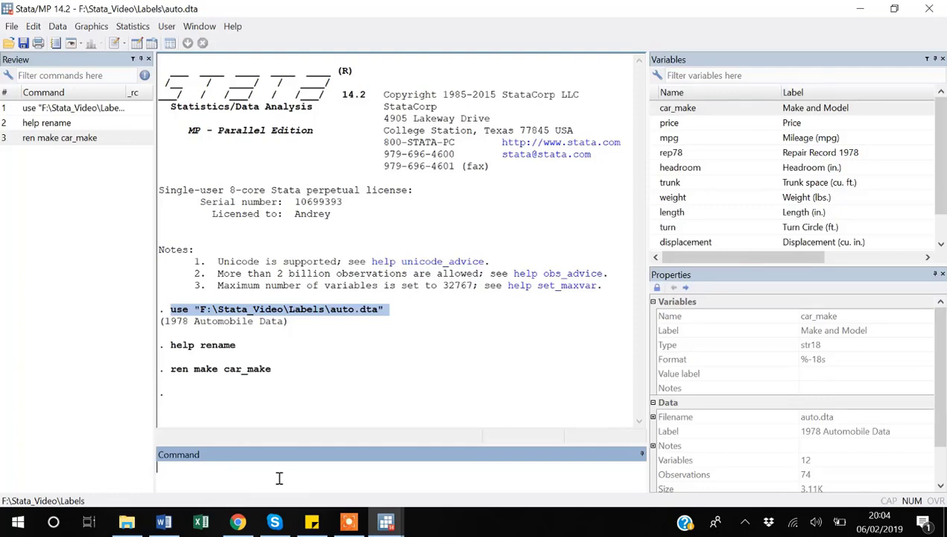
text(labe l var)
click(654, 128)
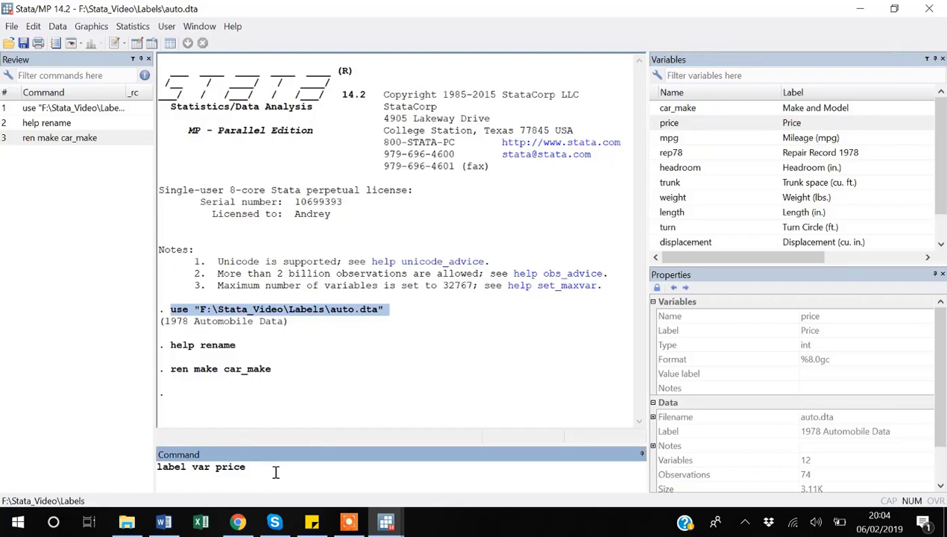
text("")
key(Left)
text(Car Price)
key(Return)
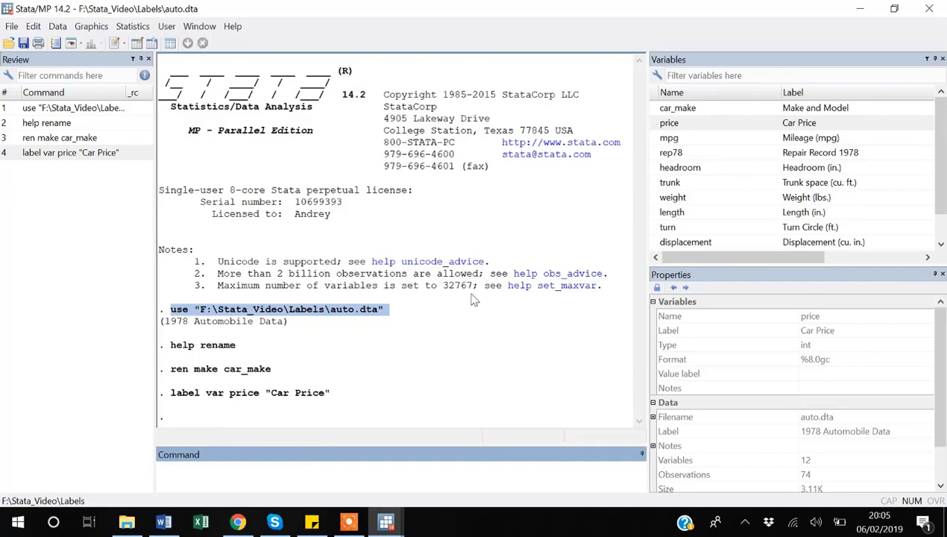
- Copy the command label var price "Car Price" into the do-file below the rename line and save the file
click(62, 153)
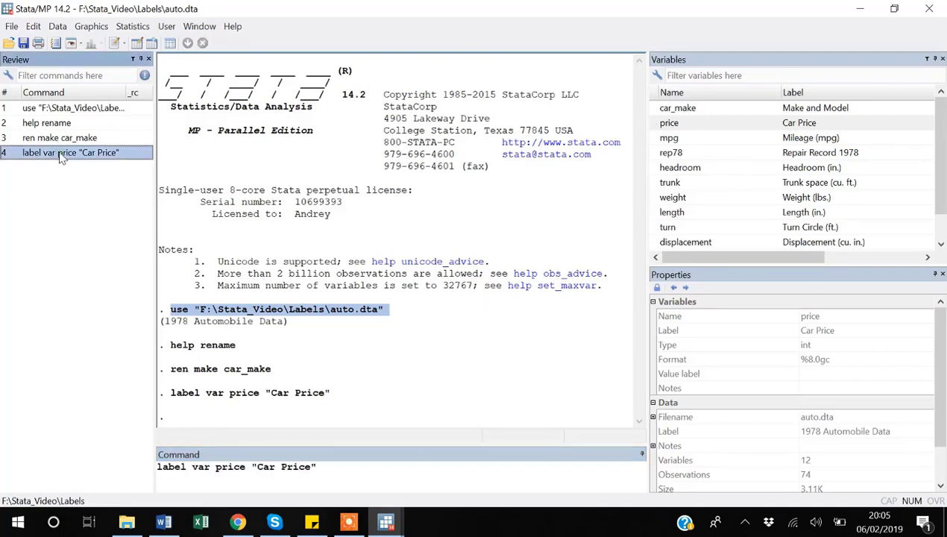
key(alt+Tab)
key(ctrl+v)
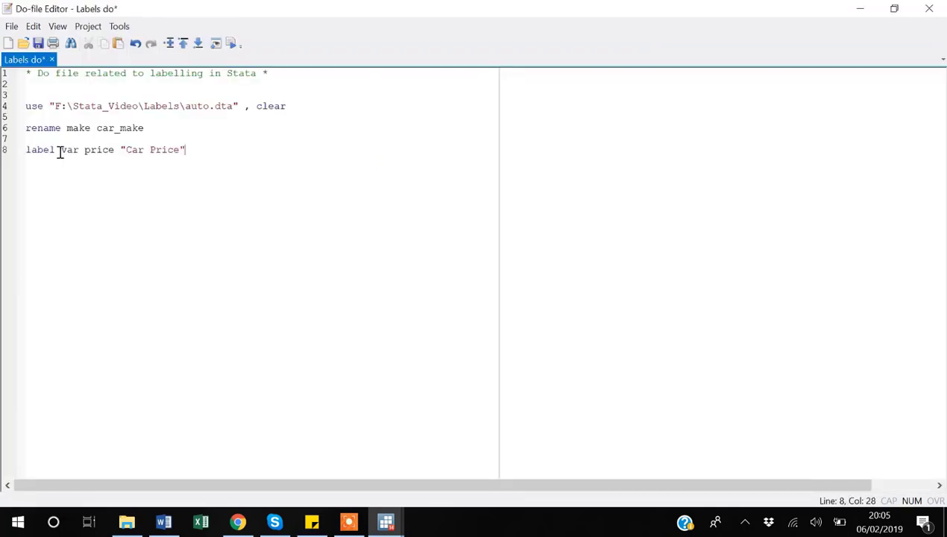
key(Return)
key(Return)
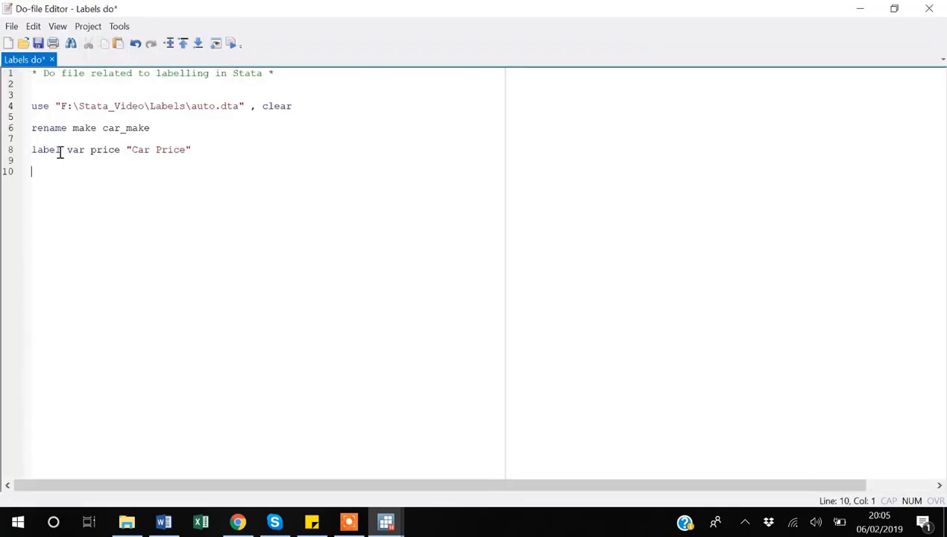
key(ctrl+s)
- Clear the recalled command, review the label command's syntax in Stata's help, and close the help viewer
key(alt+Tab)
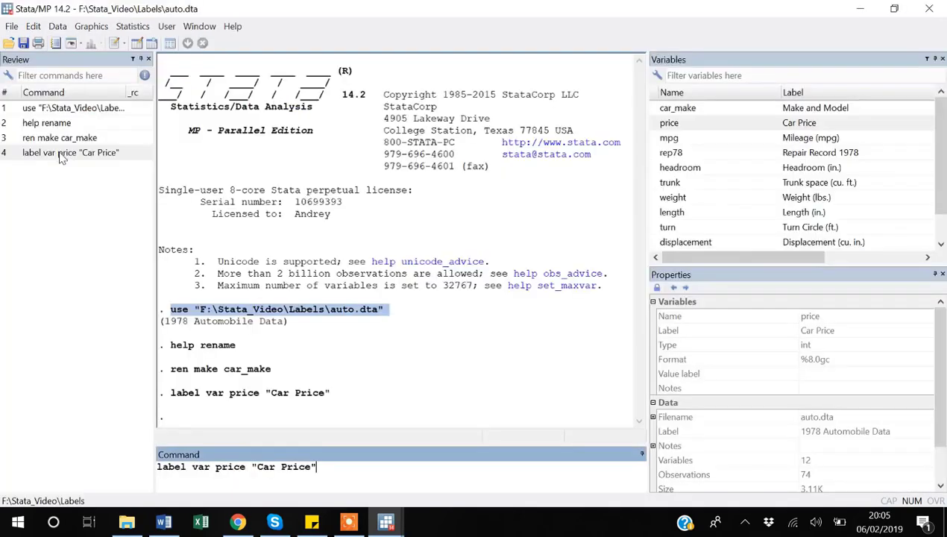
triple_click(329, 474)
key(BackSpace)
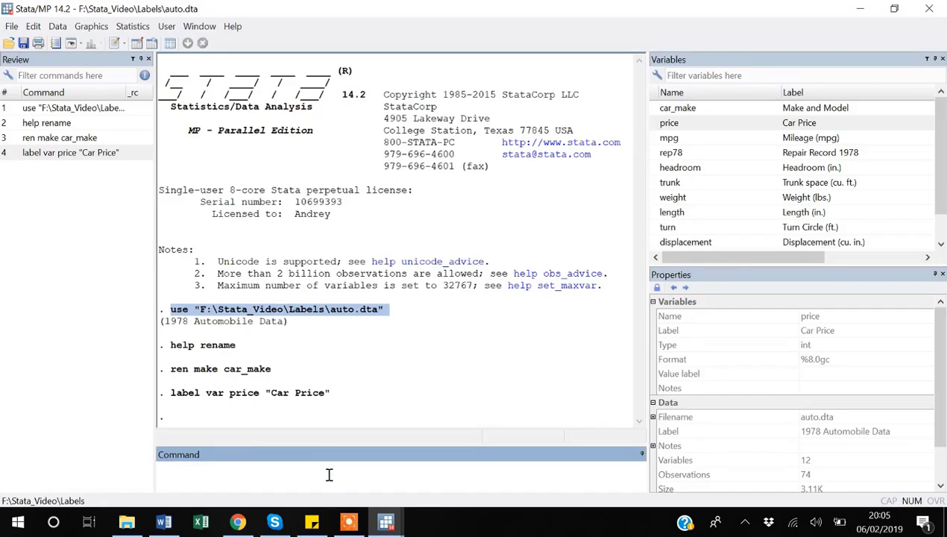
text(help label)
key(Return)
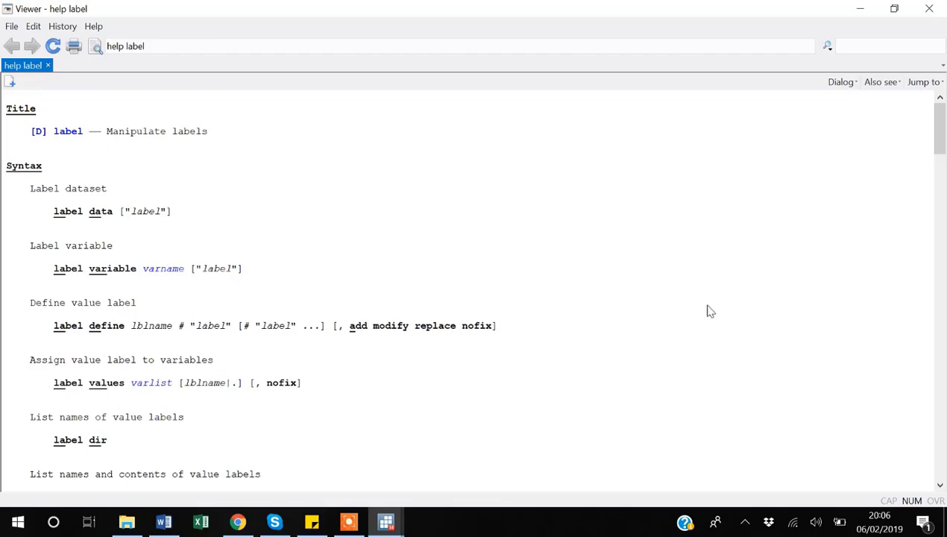
click(936, 9)
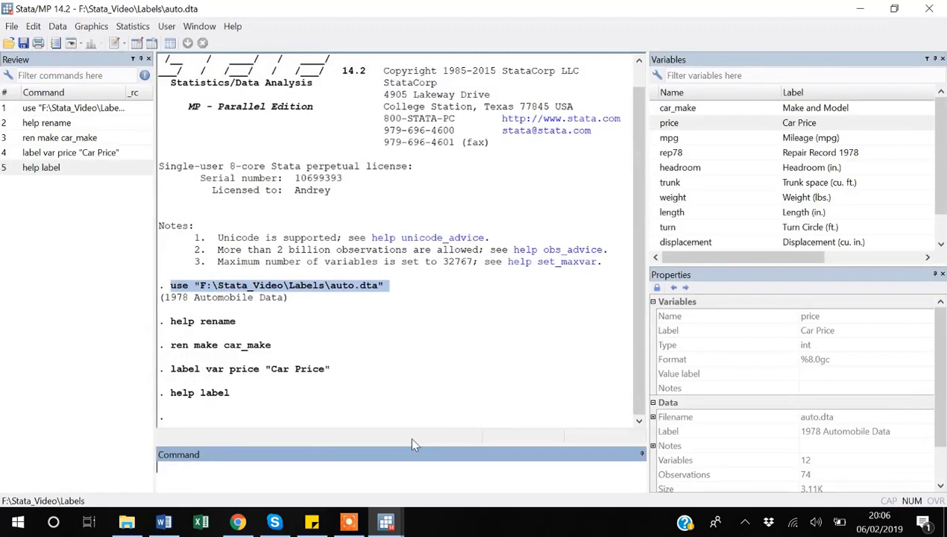
- Add the comment "* Use of If command in STATA" below the label command in the do-file, leave blank lines after it, and save
key(alt+Tab)
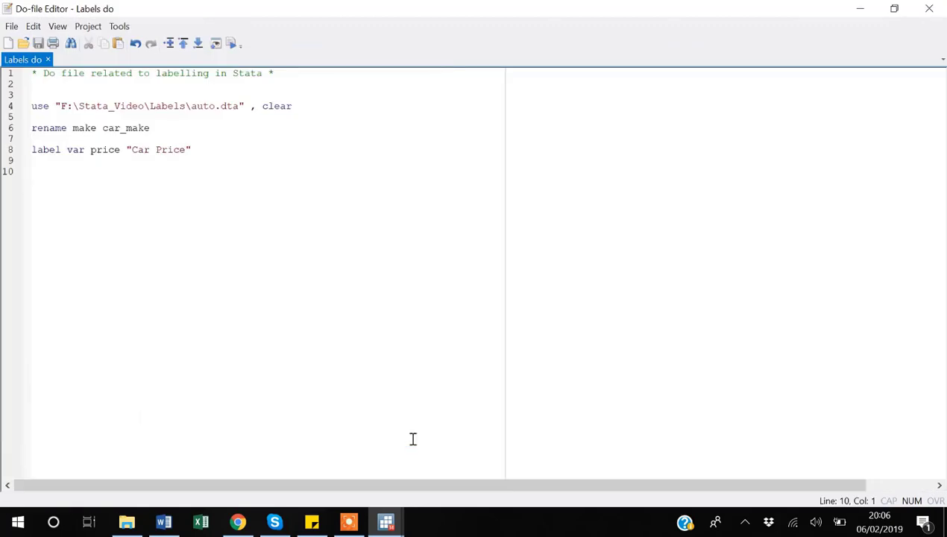
key(Return)
text(*)
text(Use of )
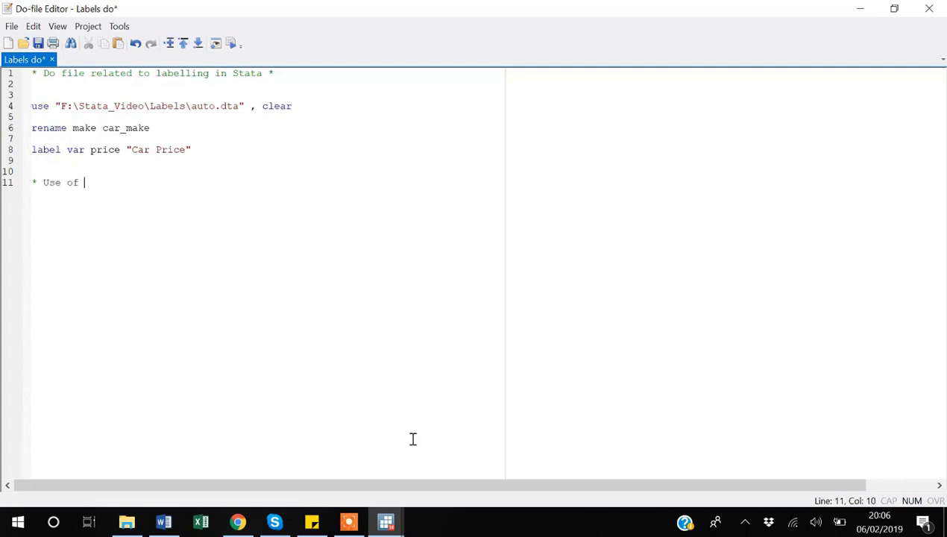
text(If command in STATA)
key(Return)
key(Return)
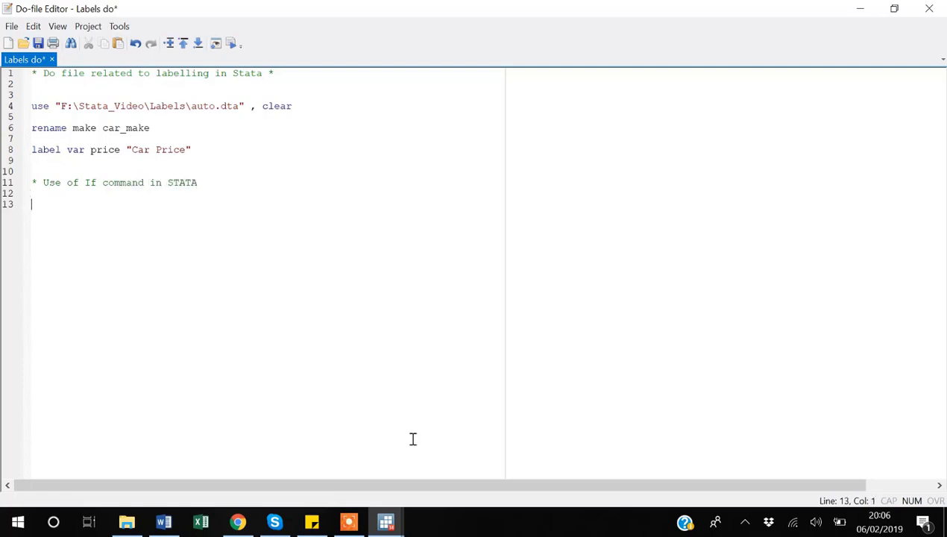
key(ctrl+s)
- Browse the dataset from Stata's main window, examine the car prices across the observations, and close the data browser
key(alt+Tab)
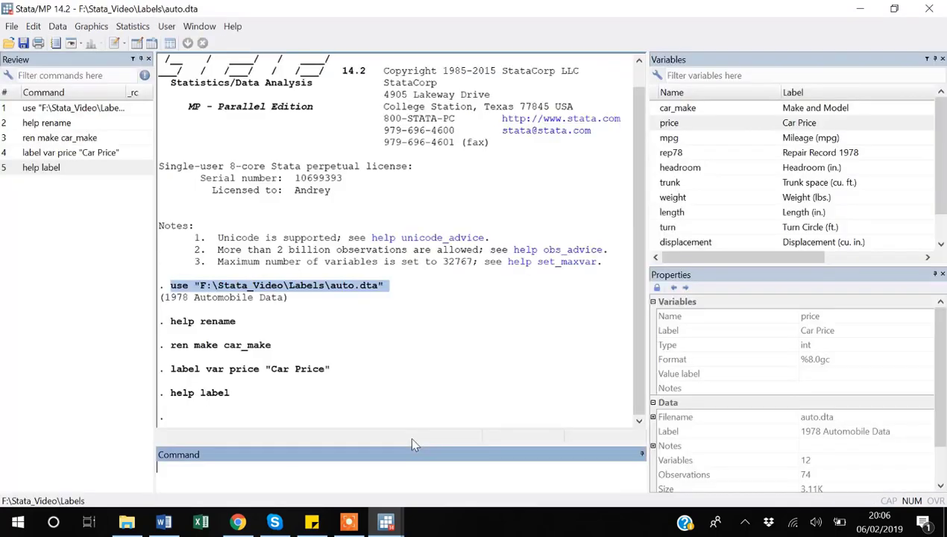
text(br)
key(Return)
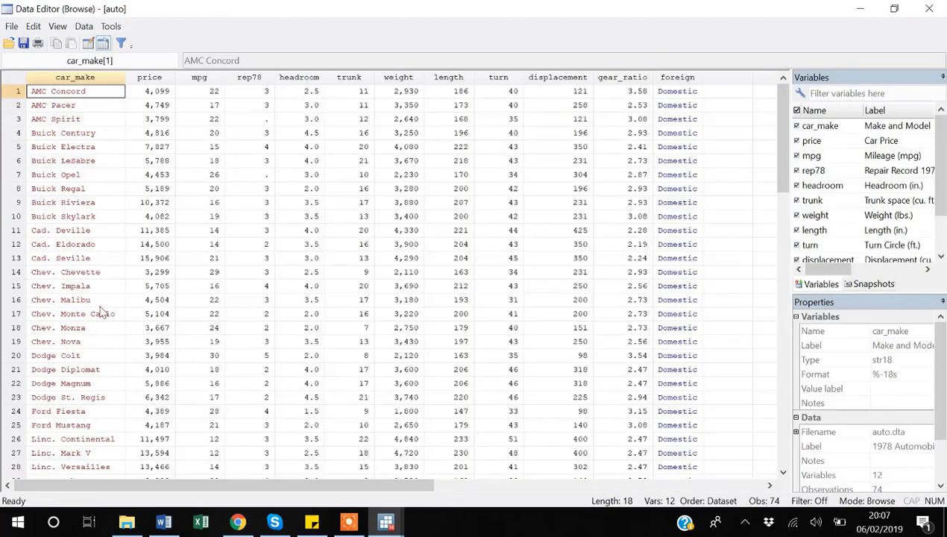
scroll(186, 142, down, 20)
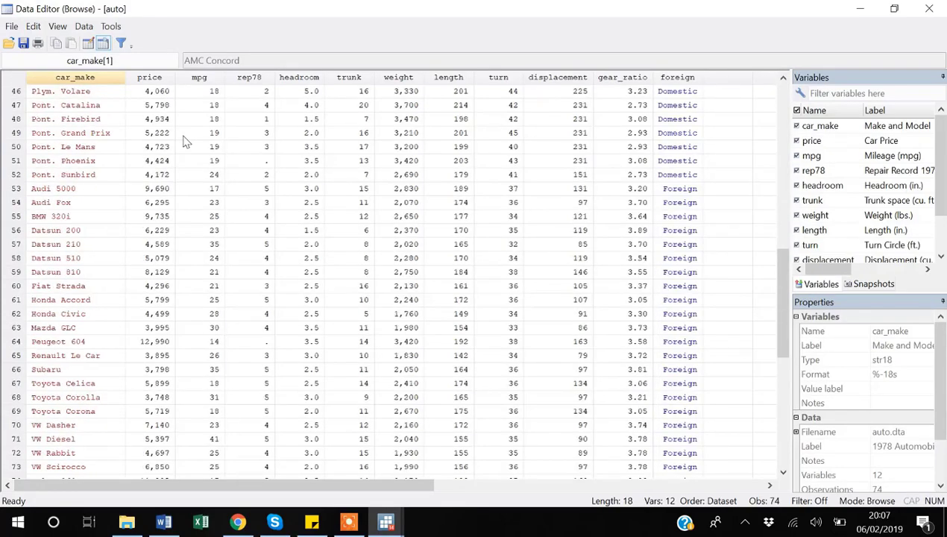
scroll(186, 142, up, 20)
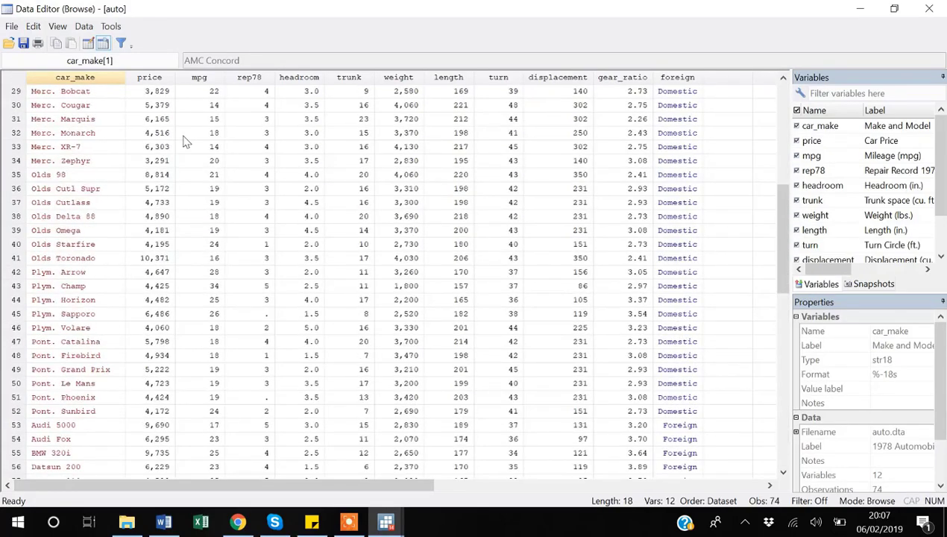
scroll(186, 142, up, 1)
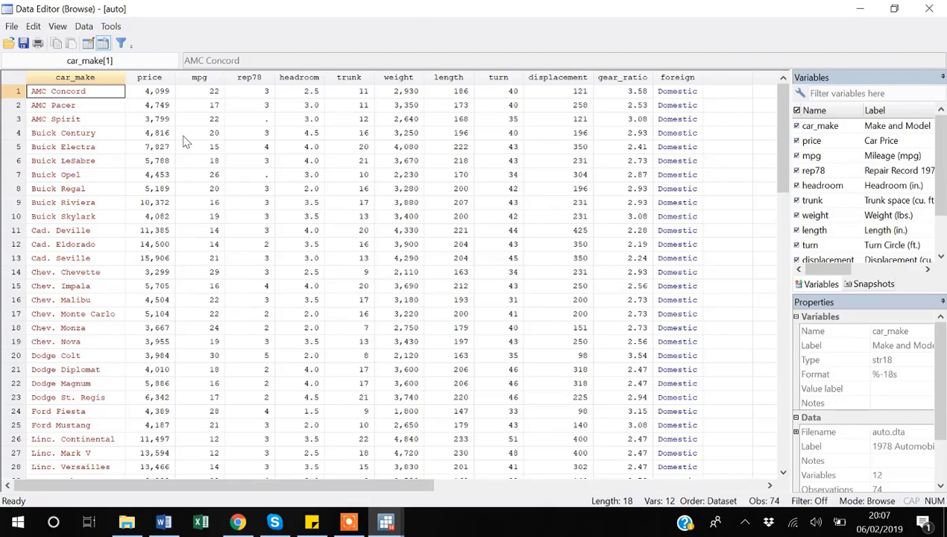
scroll(157, 382, down, 2)
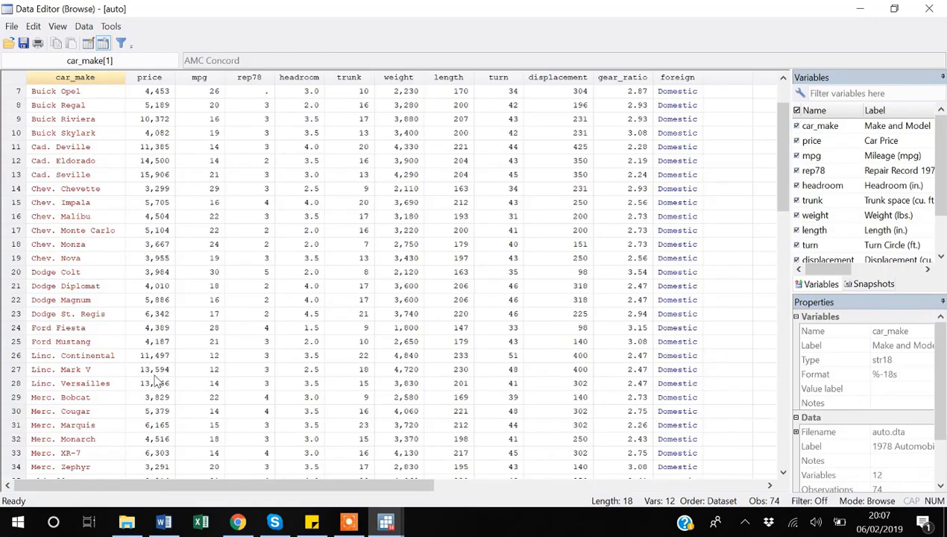
click(928, 10)
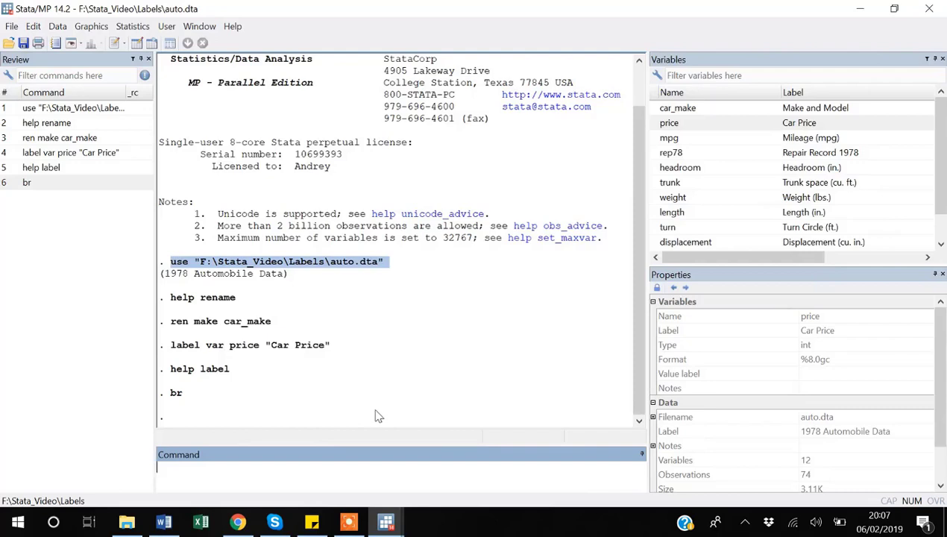
- Generate a numeric variable price_cat filled with missing values using gen price_cat=. and inspect its properties
text(gen)
scroll(720, 195, down, 1)
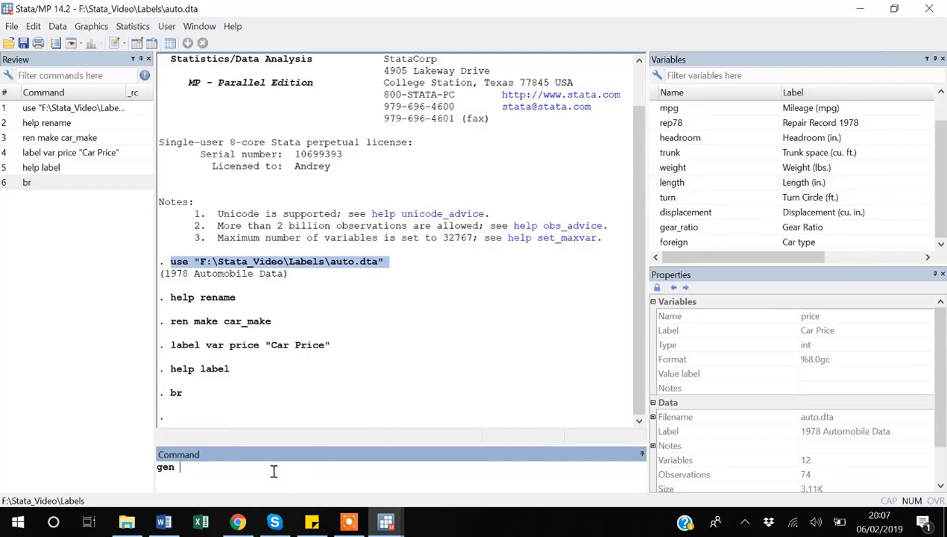
text(price_cat=)
text(.)
key(Return)
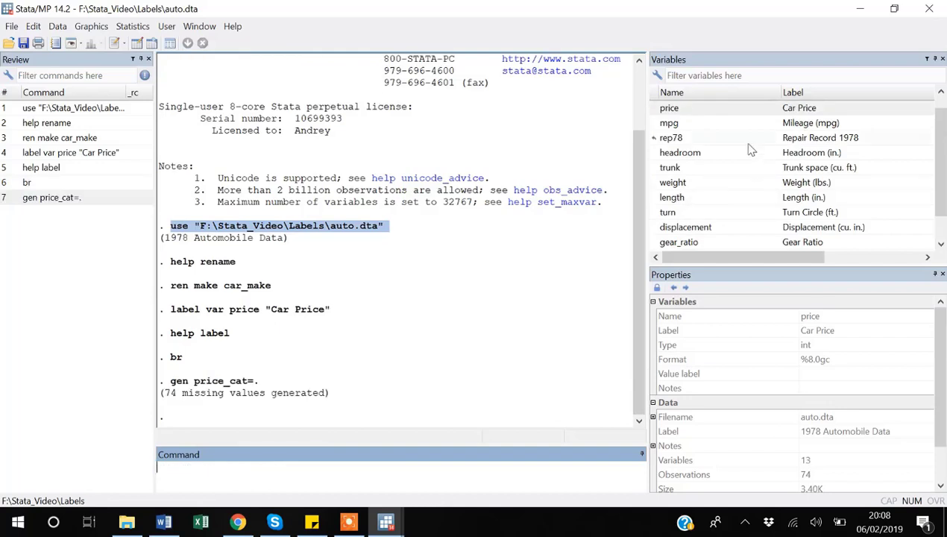
scroll(746, 149, down, 1)
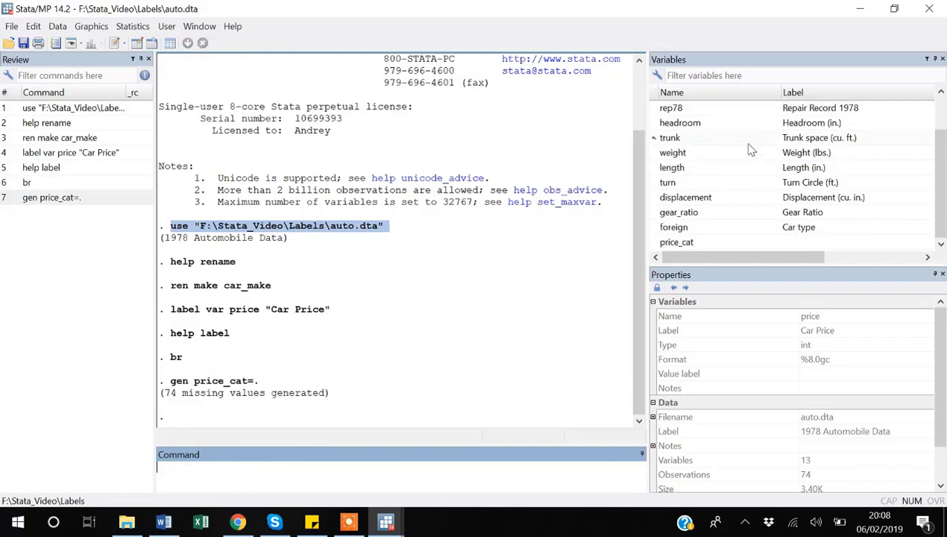
click(684, 243)
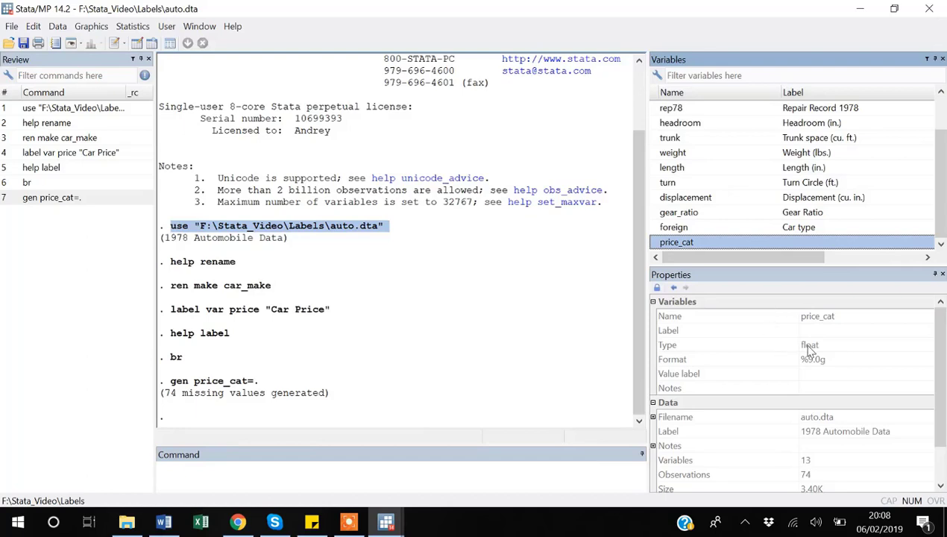
- Remove the price_cat variable from the dataset with the drop command
click(303, 472)
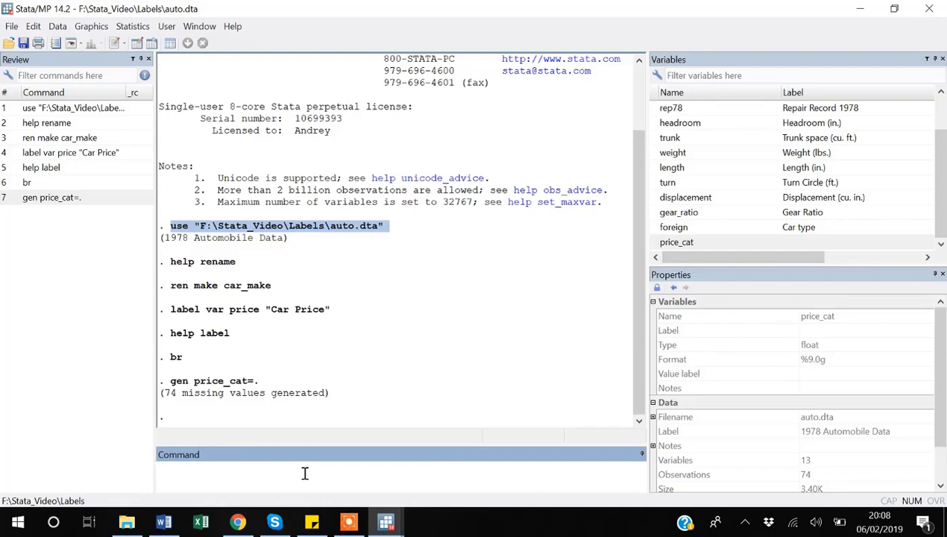
text(drop)
double_click(675, 243)
click(289, 472)
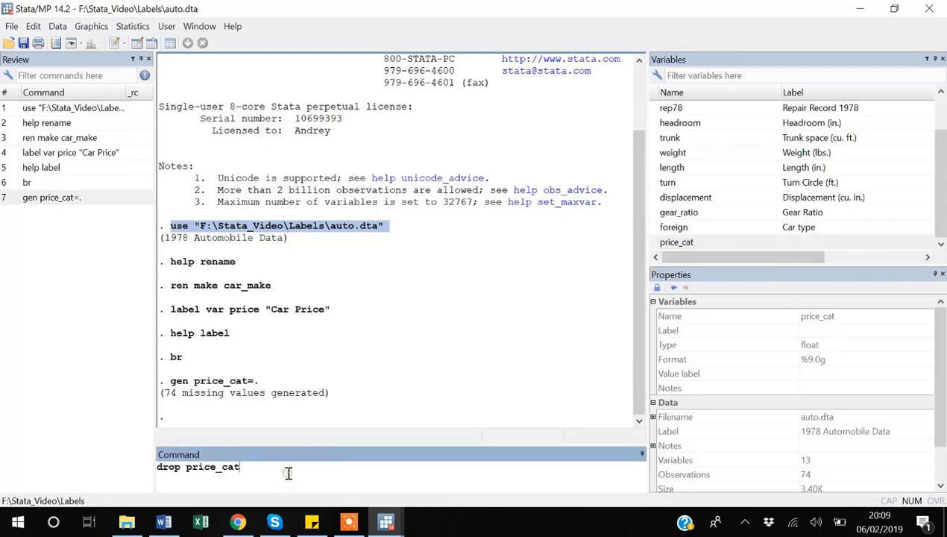
key(Return)
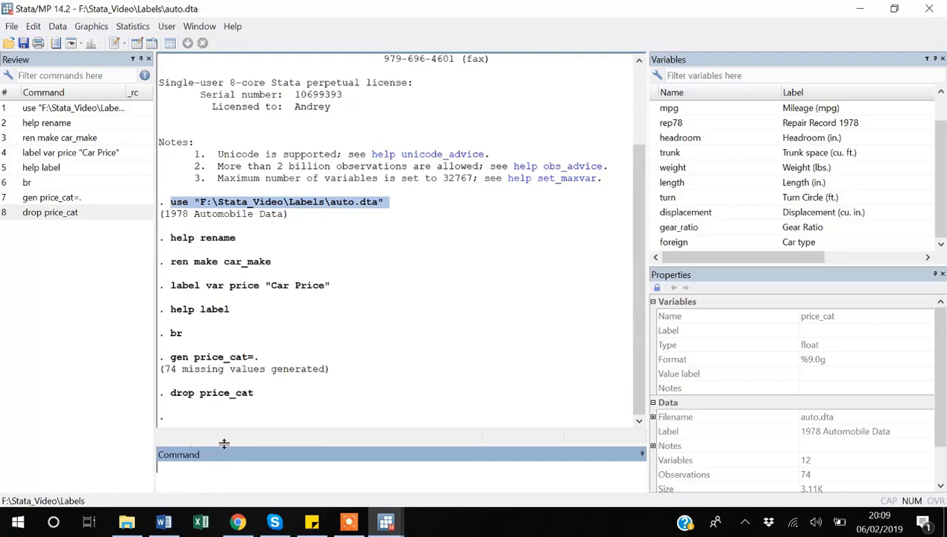
- Clear the recalled drop command, browse the dataset to check its columns for price_cat, and close the data browser
key(Page_Up)
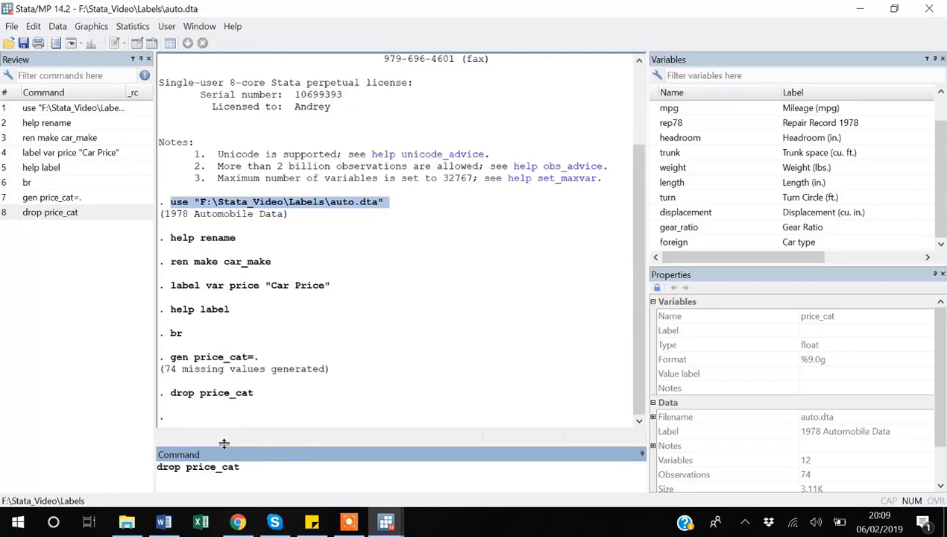
key(BackSpace)
key(BackSpace)
key(BackSpace)
key(BackSpace)
key(BackSpace)
key(BackSpace)
key(BackSpace)
key(BackSpace)
key(BackSpace)
key(BackSpace)
key(BackSpace)
key(BackSpace)
key(BackSpace)
key(BackSpace)
text(br)
key(Return)
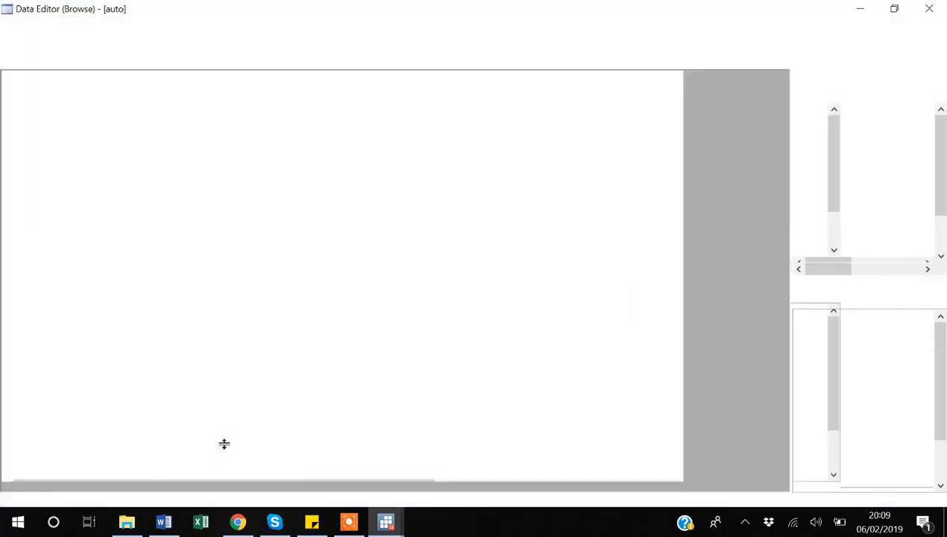
key(Right)
key(Right)
key(Right)
key(Right)
key(Right)
key(Right)
key(Right)
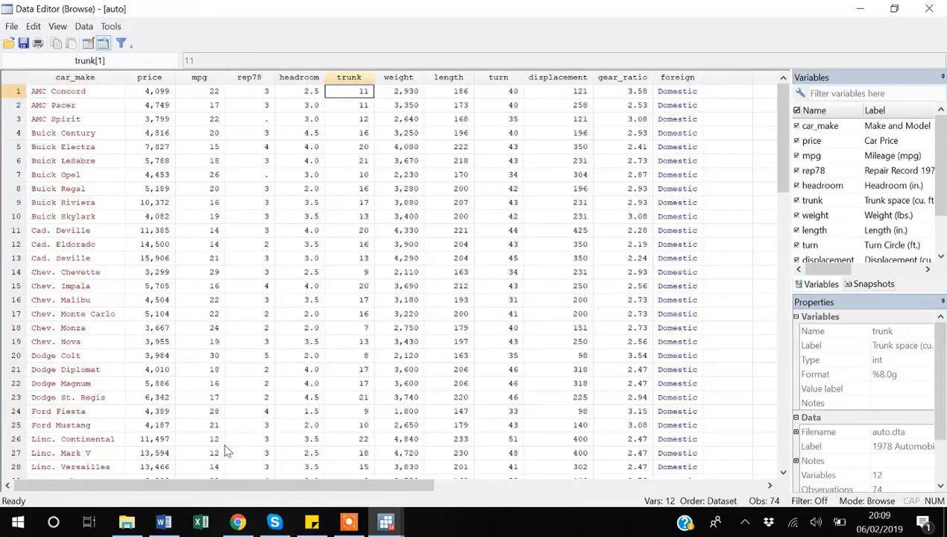
key(alt+F4)
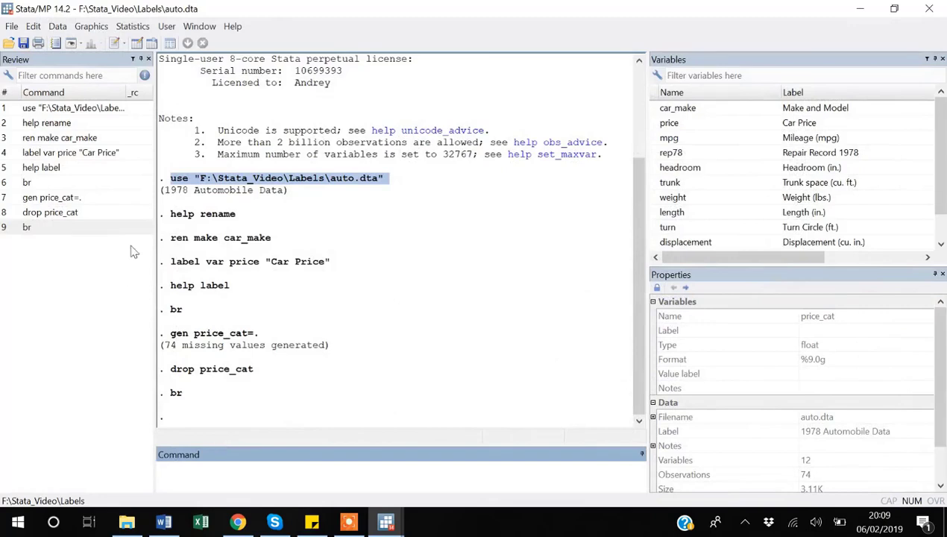
- Rerun the earlier gen price_cat=. command and browse the dataset to the first cell of the price_cat column
click(55, 199)
key(Return)
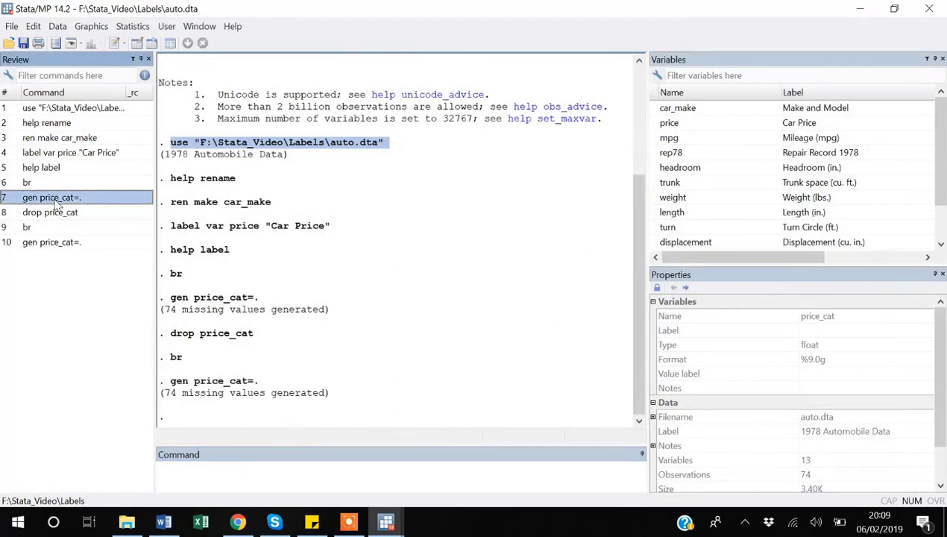
text(br)
key(Return)
key(Right)
key(Right)
key(Right)
key(Right)
key(Right)
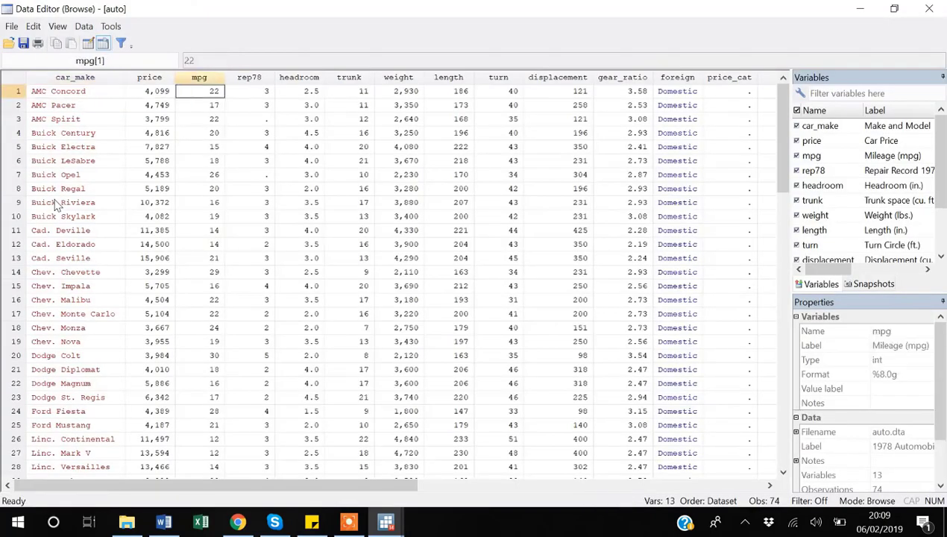
key(Right)
key(Right)
key(Right)
key(Right)
key(Right)
key(Right)
key(Right)
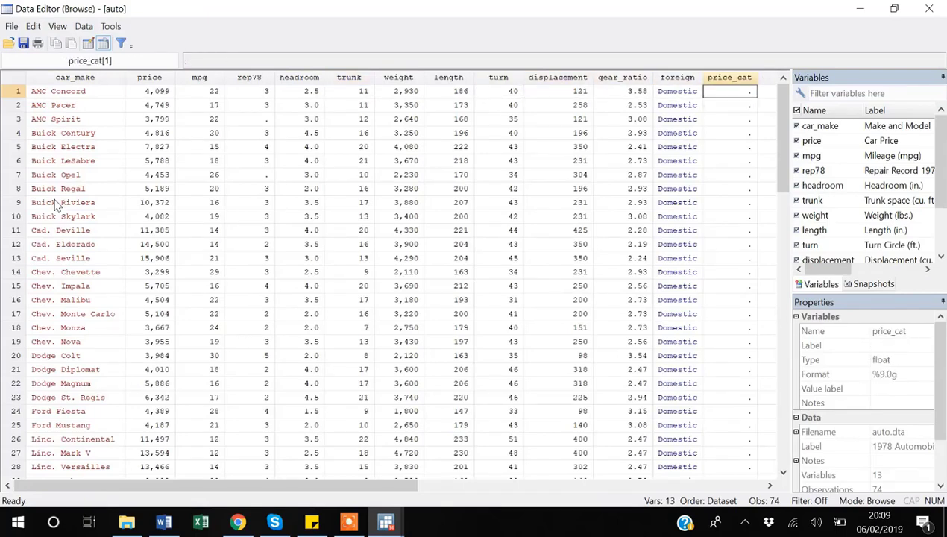
- Examine the price_cat values down to the last observation, return to the first one, and close the data browser
key(Down)
key(Down)
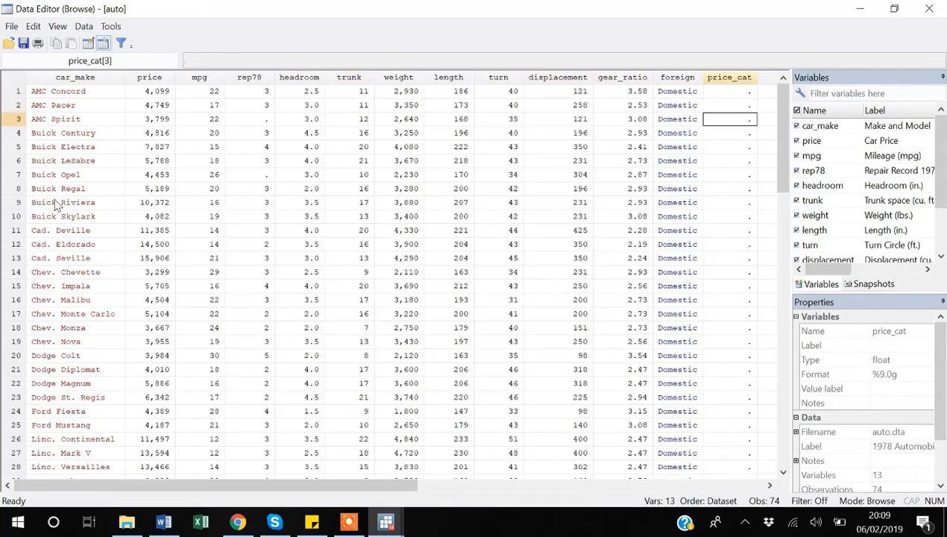
key(ctrl+Down)
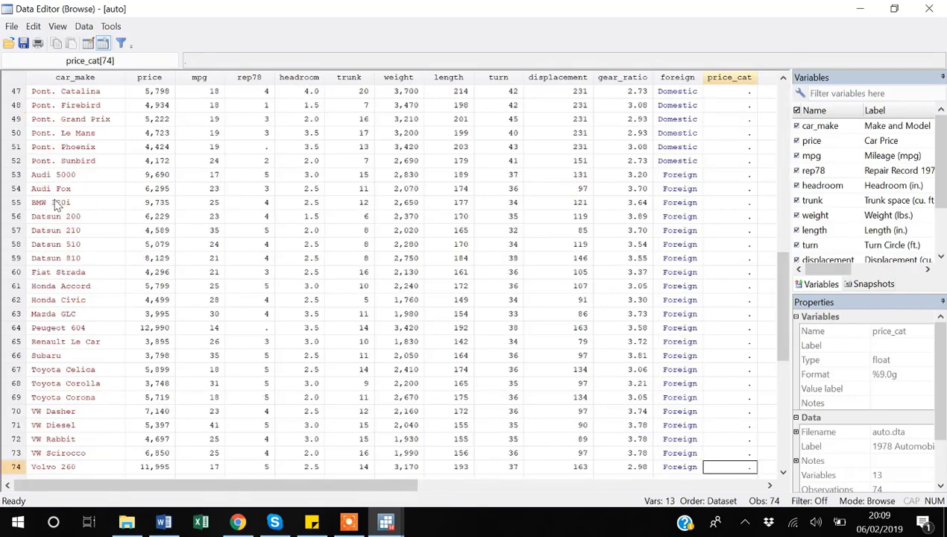
key(Up)
key(Up)
key(Up)
key(ctrl+Up)
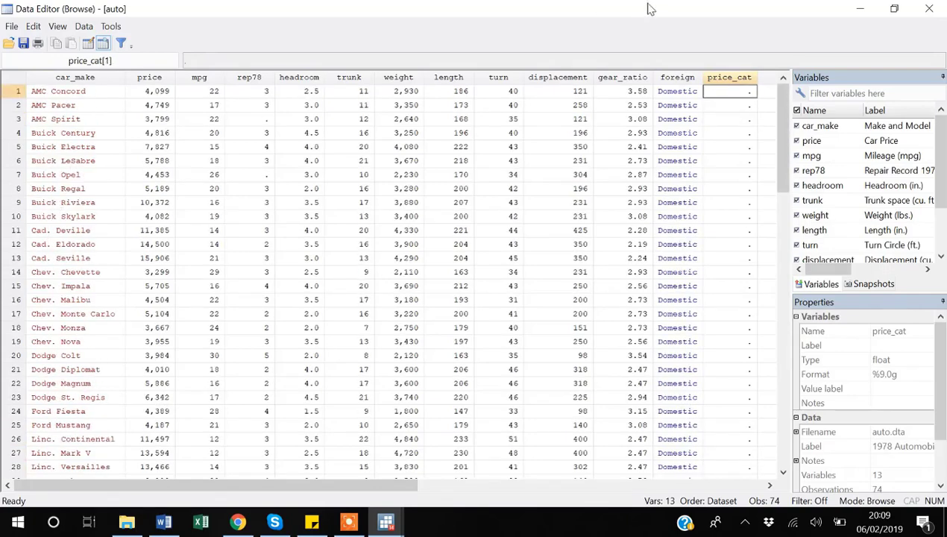
click(931, 9)
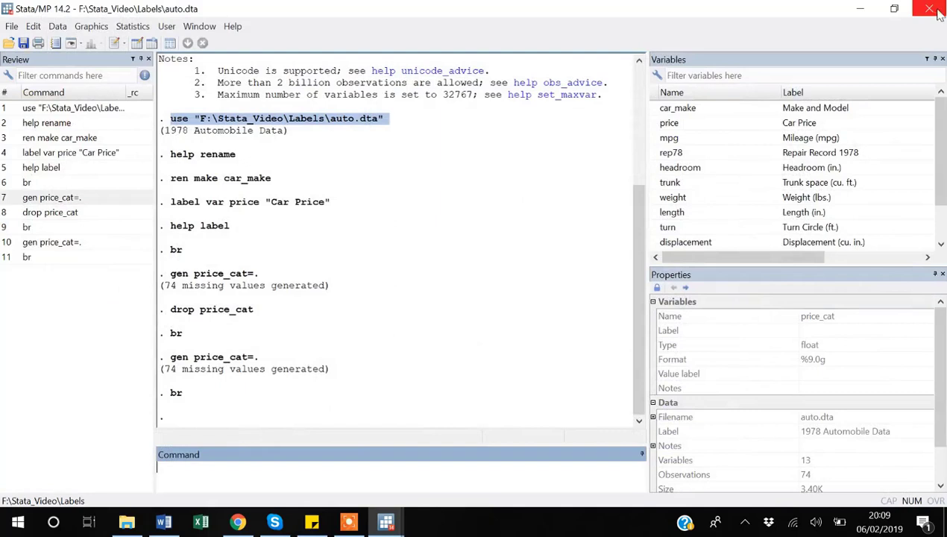
- Drop the numeric price_cat variable and recreate it as an empty string variable with gen price_cat=""
click(59, 213)
double_click(59, 214)
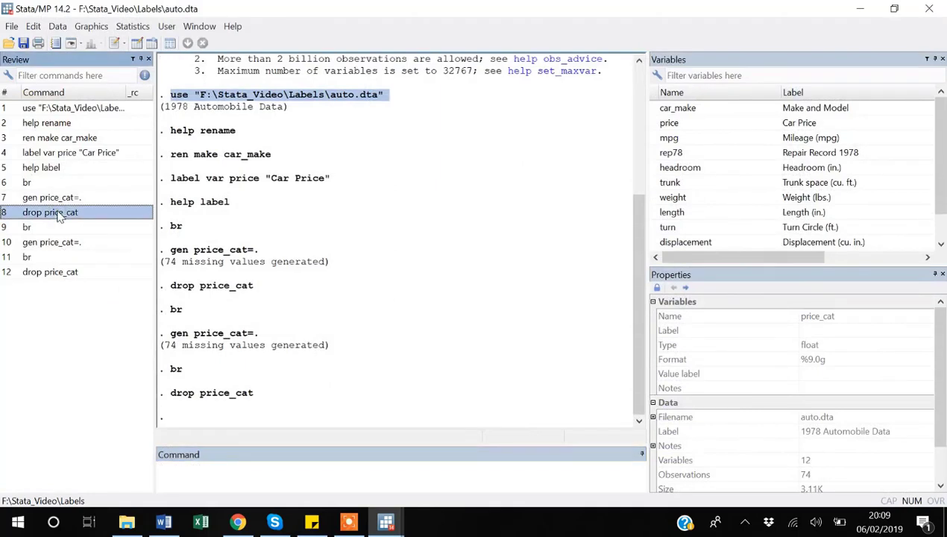
click(273, 481)
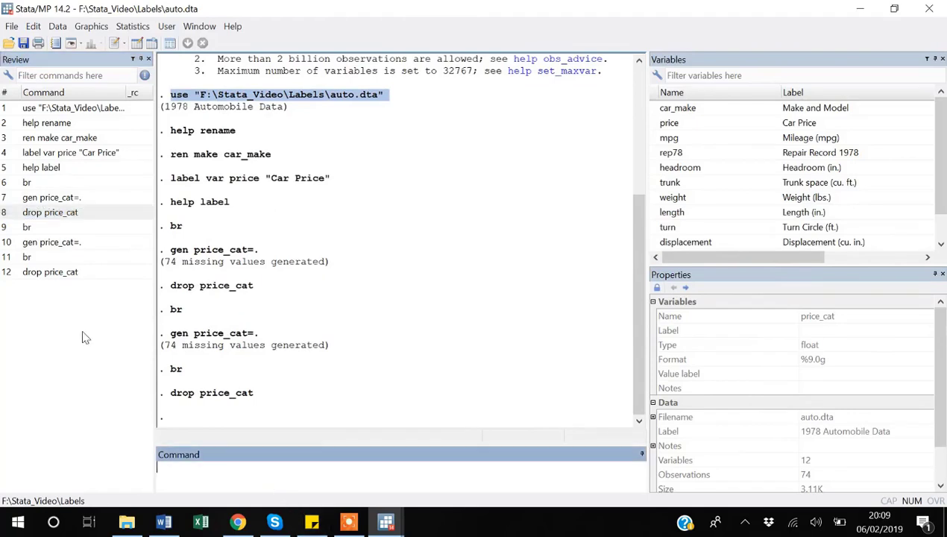
text(gen)
text(pric)
key(BackSpace)
key(BackSpace)
text(ice_cat="")
key(Return)
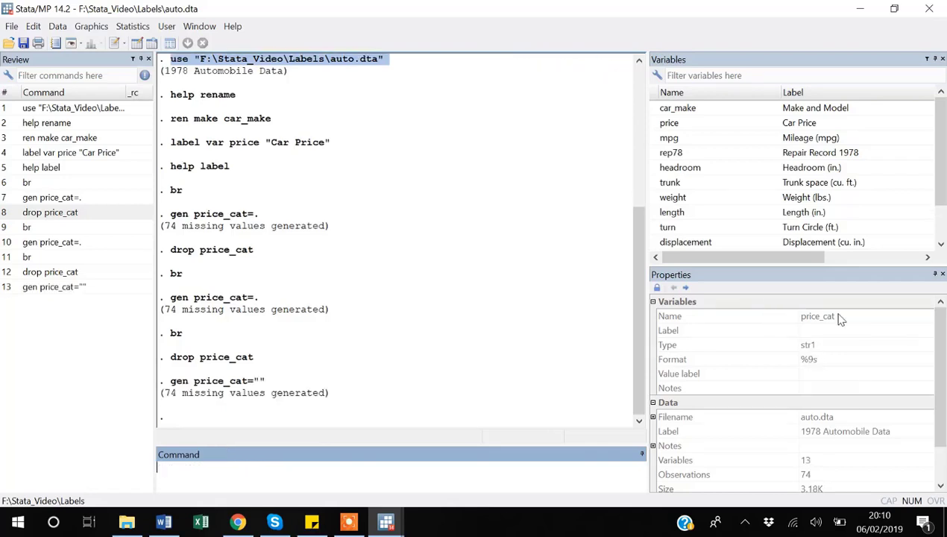
scroll(804, 239, down, 1)
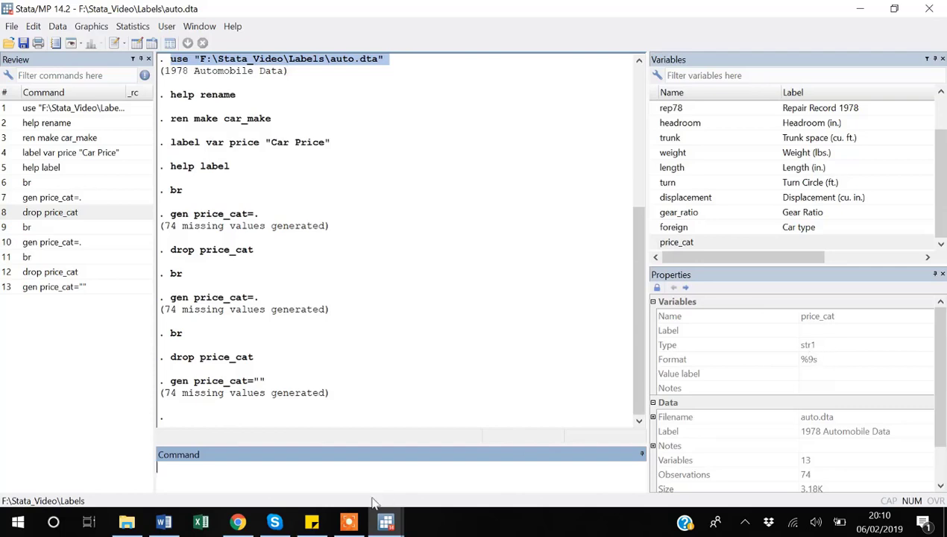
- Browse the dataset and inspect the string price_cat column and its properties
text(br)
key(Return)
key(Right)
key(Right)
key(Right)
key(Right)
key(Right)
key(Right)
key(Right)
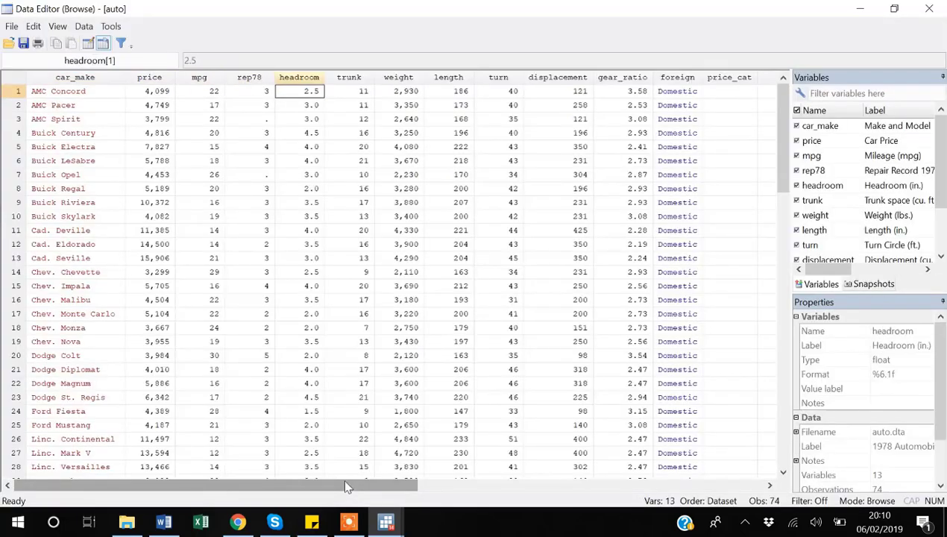
key(Right)
key(Right)
key(Right)
key(Right)
key(Right)
key(Right)
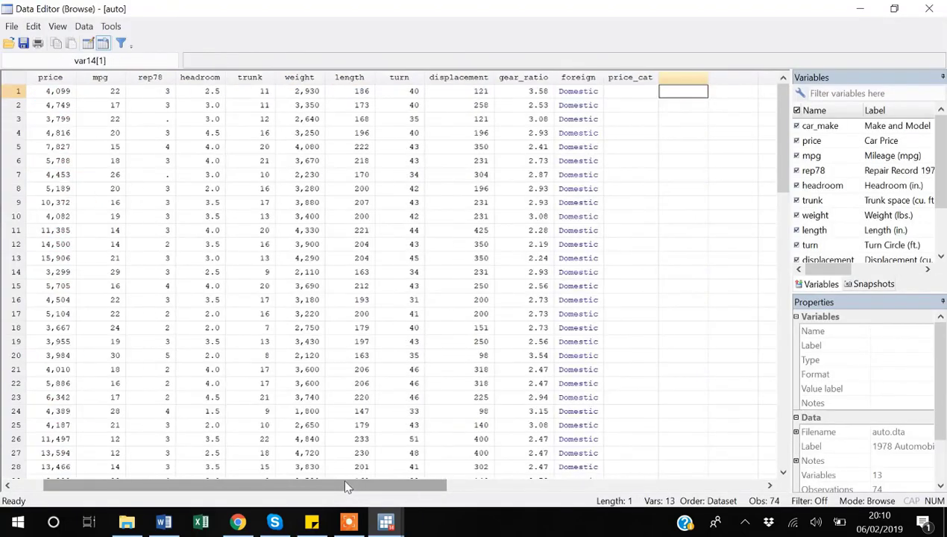
key(Left)
key(Left)
key(Right)
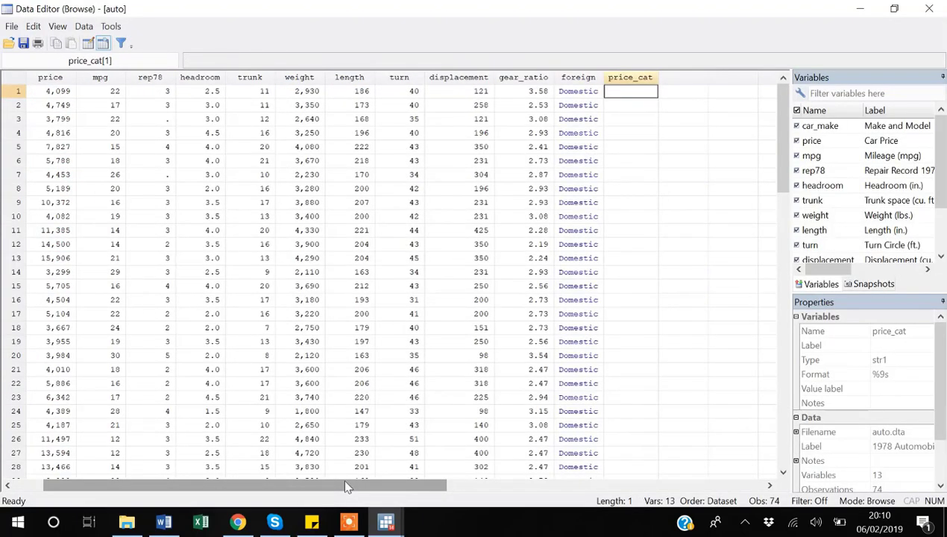
- Drop the string price_cat variable and recreate it as a numeric missing variable with gen price_cat=
key(alt+Tab)
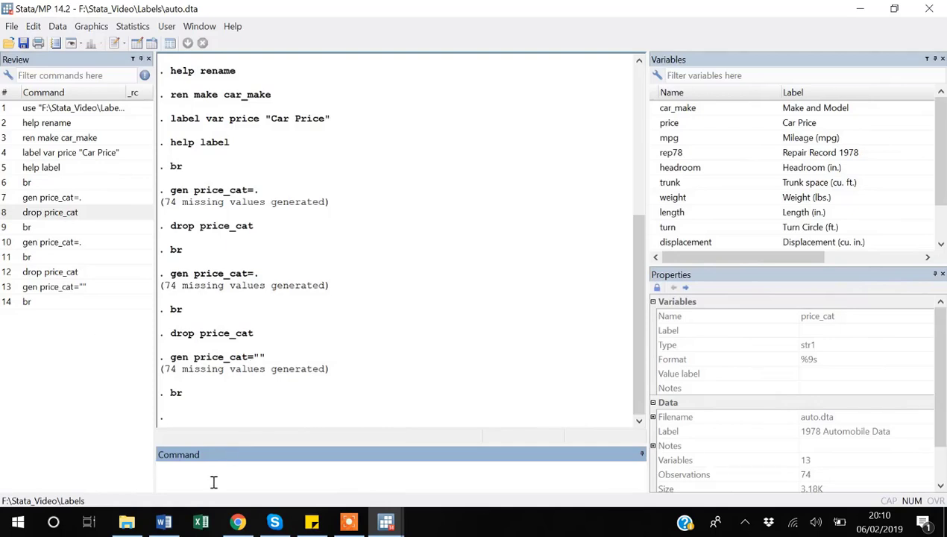
text(drop price_cat)
key(Return)
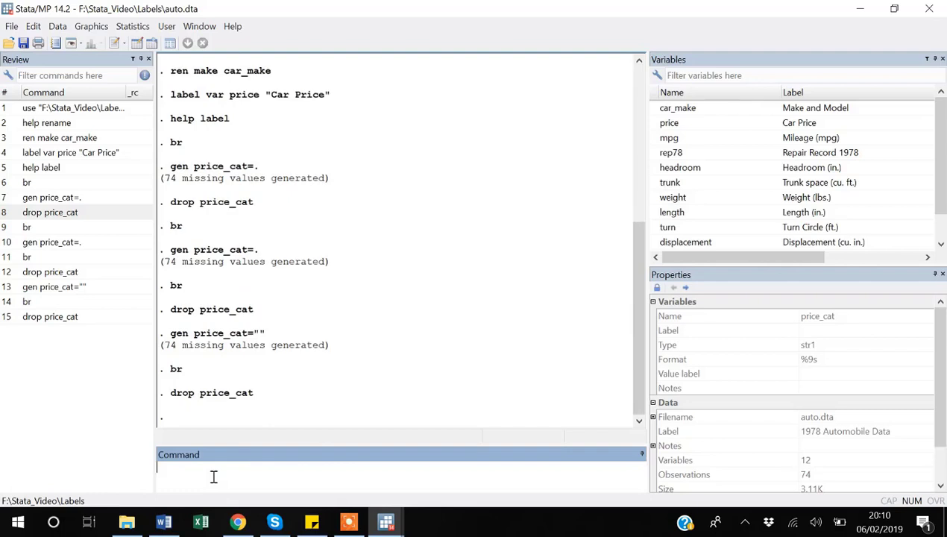
click(63, 246)
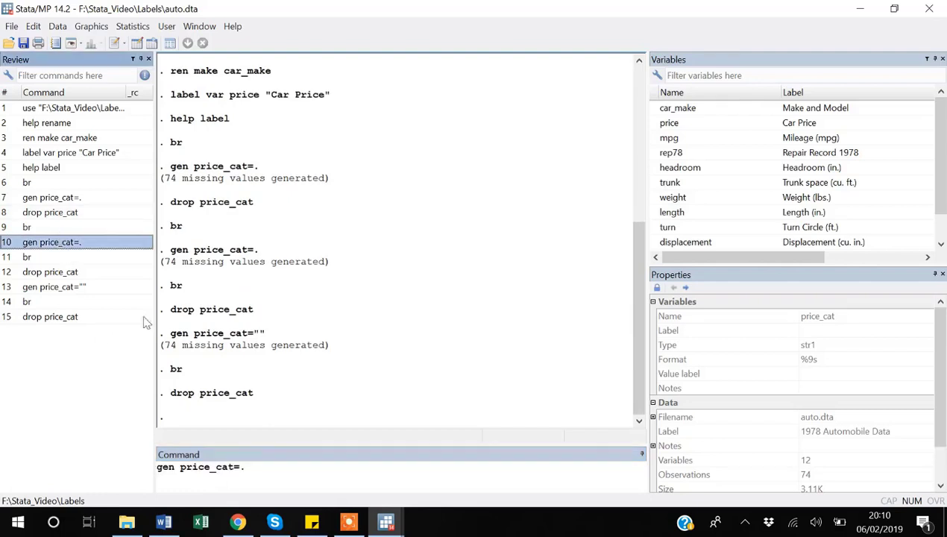
key(Return)
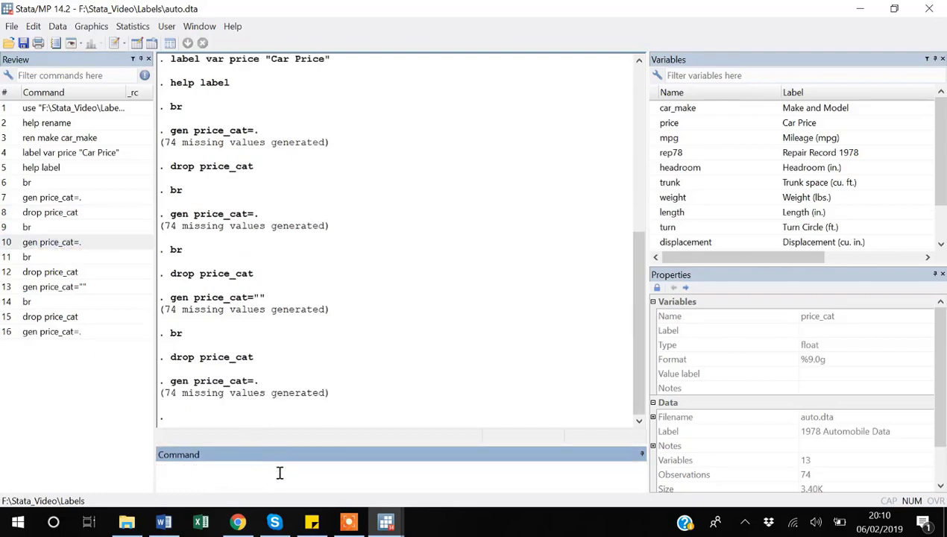
- Record the command gen price_cat=. in the do-file under the "Use of If command in STATA" comment
key(Page_Up)
key(ctrl+a)
key(ctrl+x)
key(ctrl+9)
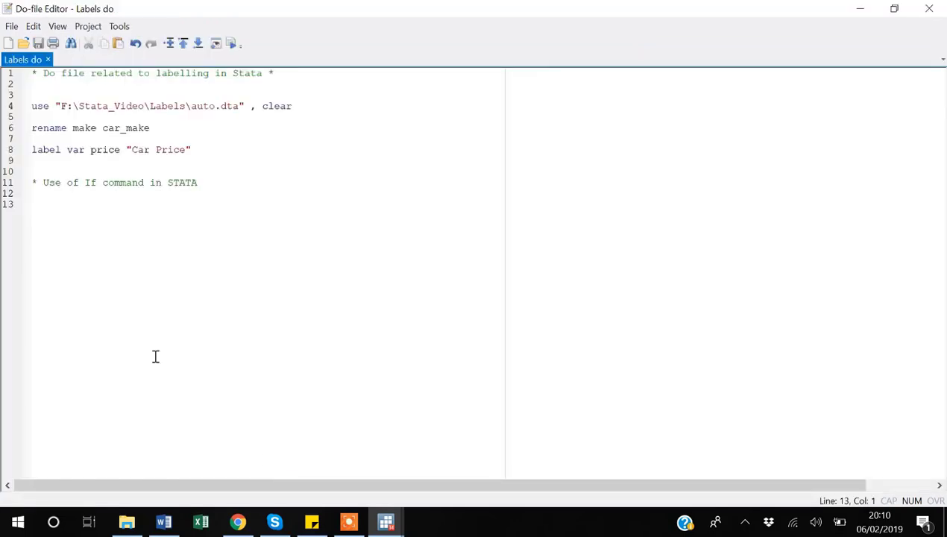
key(ctrl+v)
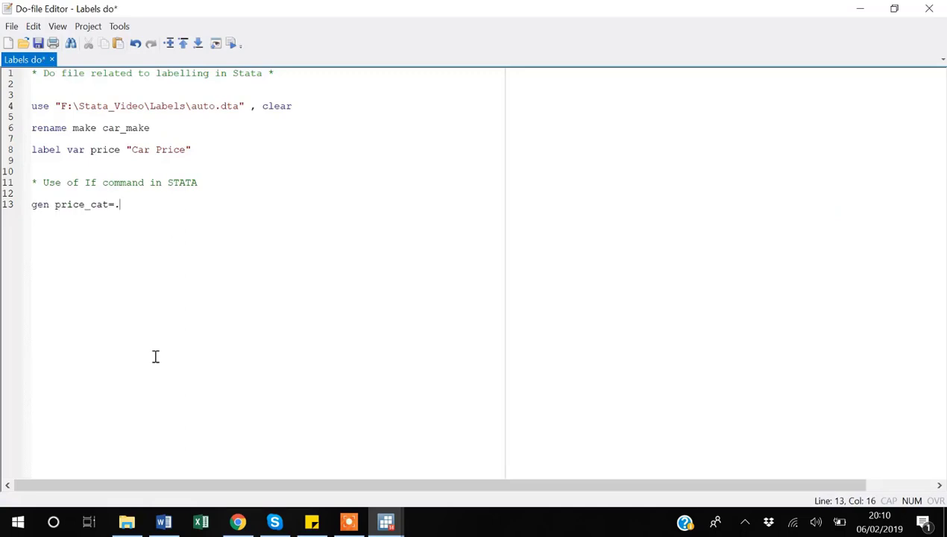
key(Return)
key(alt+Tab)
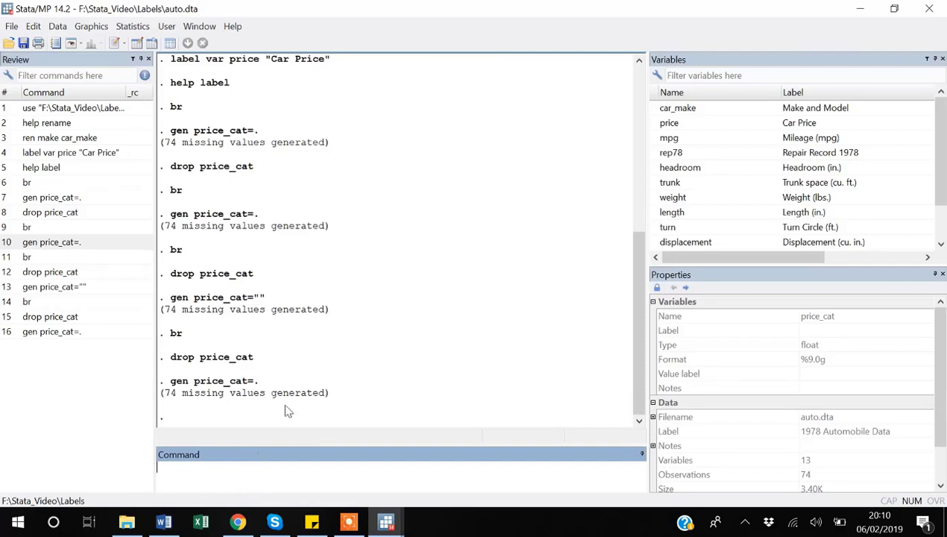
key(alt+Tab)
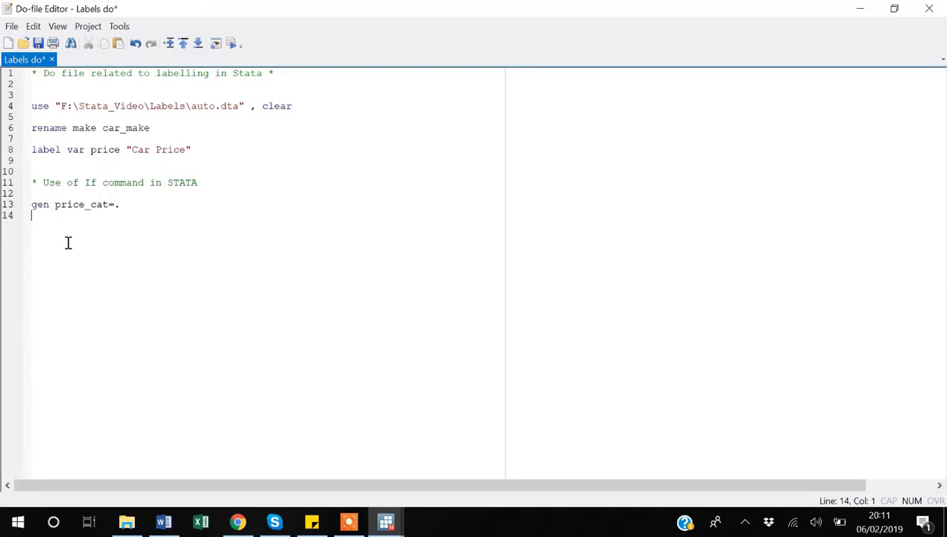
- Add the line replace price_cat=1 if price<=5000 to the do-file, leaving a blank line after the gen command
key(Return)
text(if)
key(BackSpace)
key(BackSpace)
key(BackSpace)
text(replace)
drag(109, 204, 58, 209)
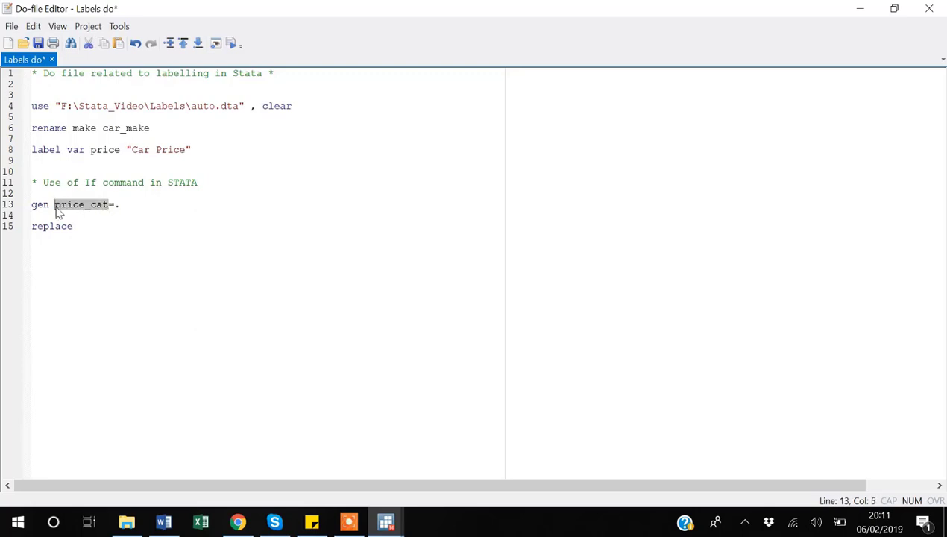
click(88, 227)
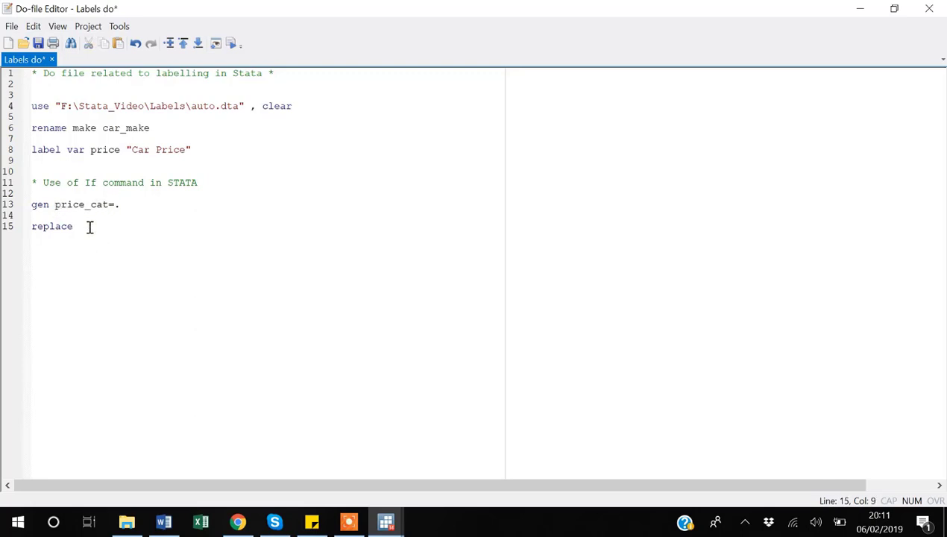
key(ctrl+v)
text(=1 if)
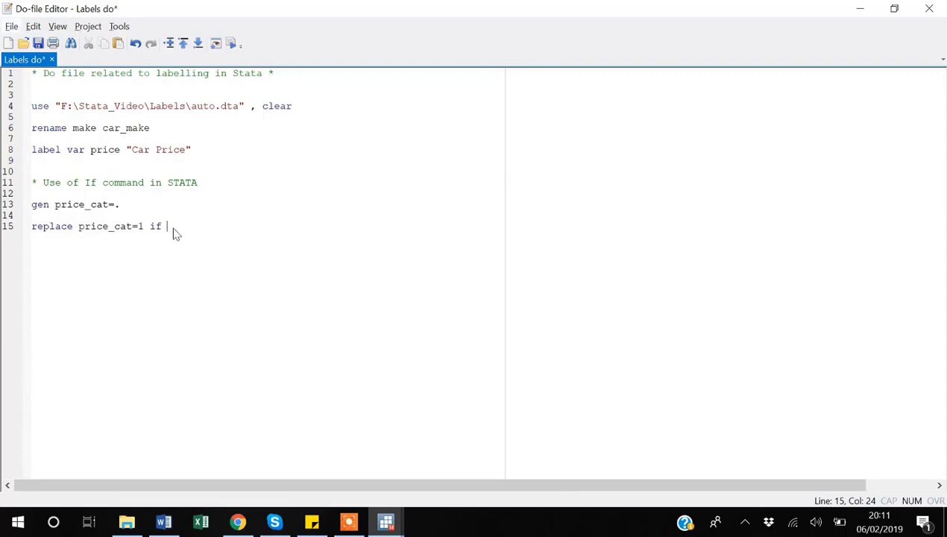
key(alt+Tab)
key(alt+Tab)
text(price<=5000)
key(Return)
- Save the do-file and run only the replace price_cat=1 if price<=5000 line
key(shift+Up)
key(shift+Up)
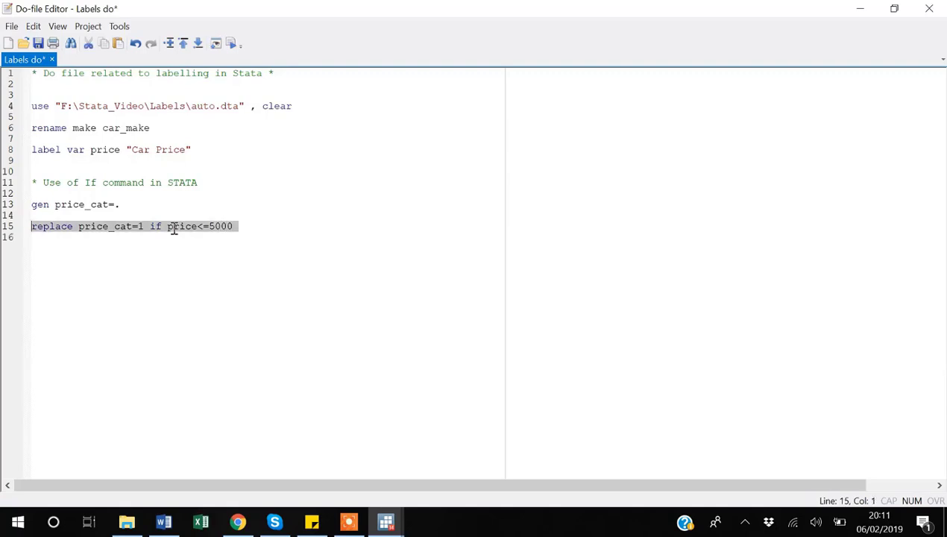
key(ctrl+s)
key(ctrl+d)
- Browse the dataset and go to the first observation's price_cat value
key(alt+Tab)
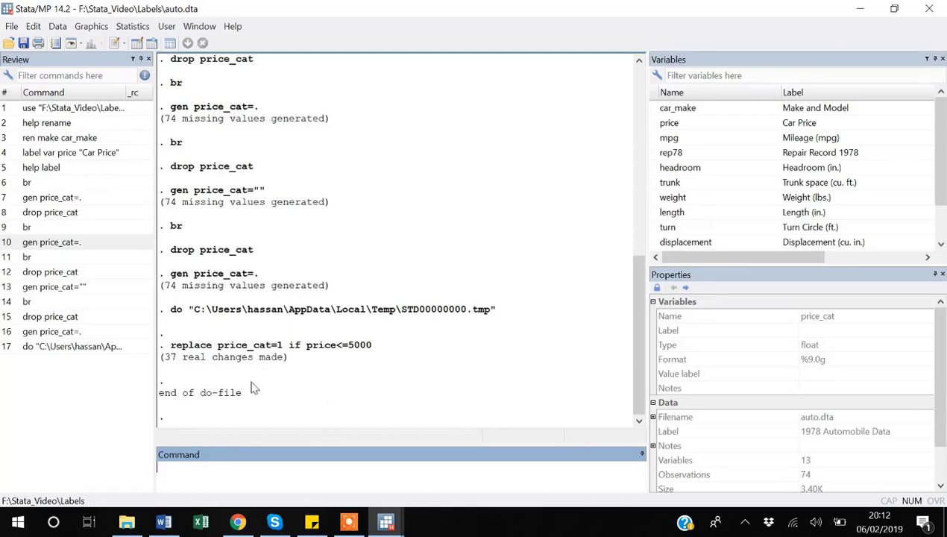
text(br)
key(Return)
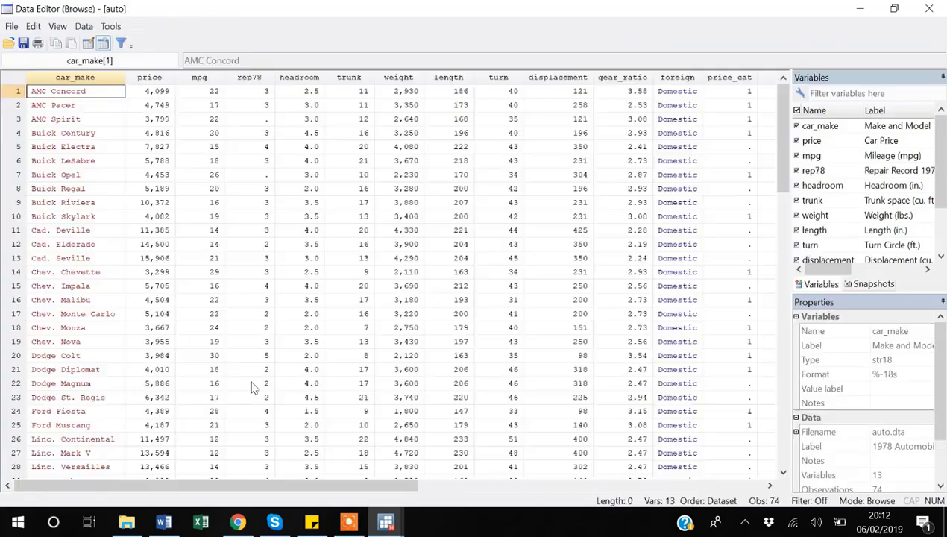
key(Right)
key(Right)
key(Right)
key(Right)
key(Right)
key(Right)
key(Right)
key(Right)
key(Right)
key(Right)
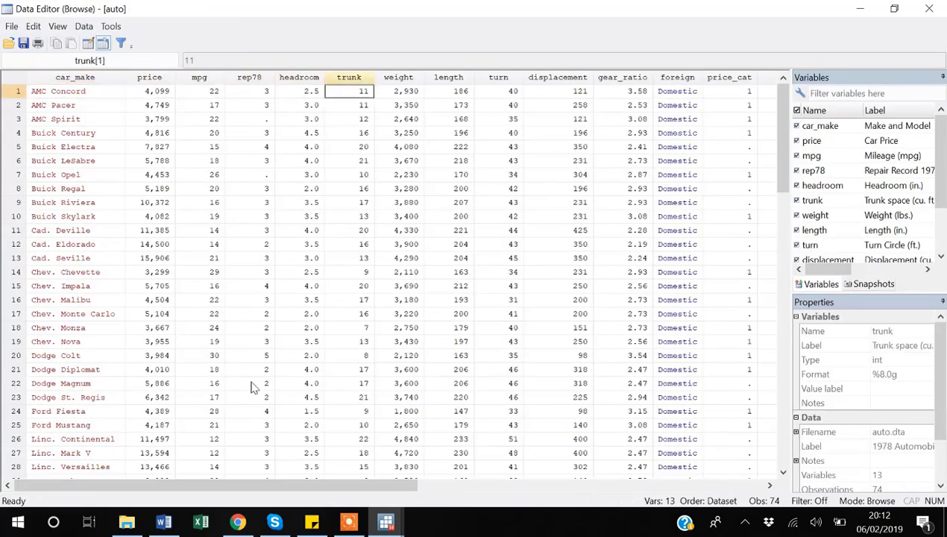
key(Right)
key(Right)
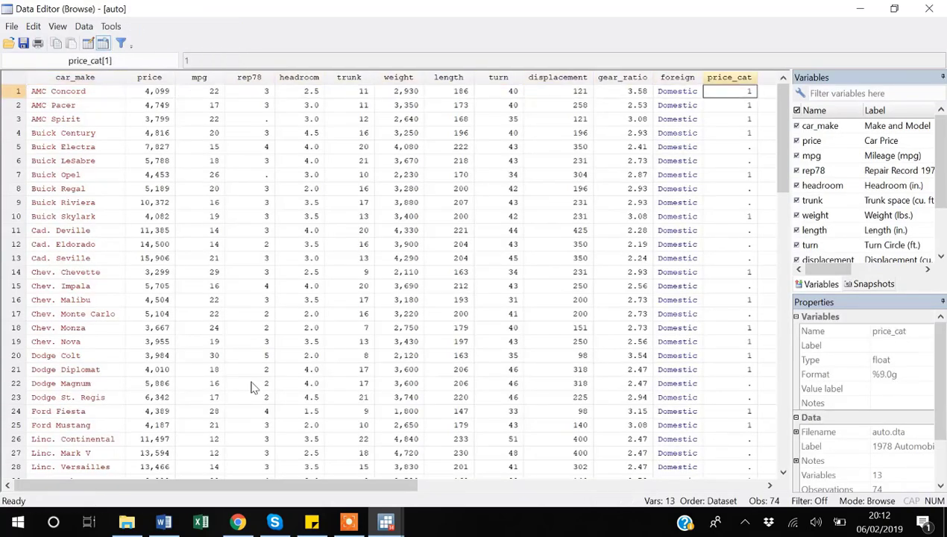
- Compare the price and price_cat values of the first and fifth observations
key(Left)
key(Left)
key(Left)
key(Left)
key(Left)
key(Left)
key(Left)
key(Left)
key(Left)
key(Left)
key(Left)
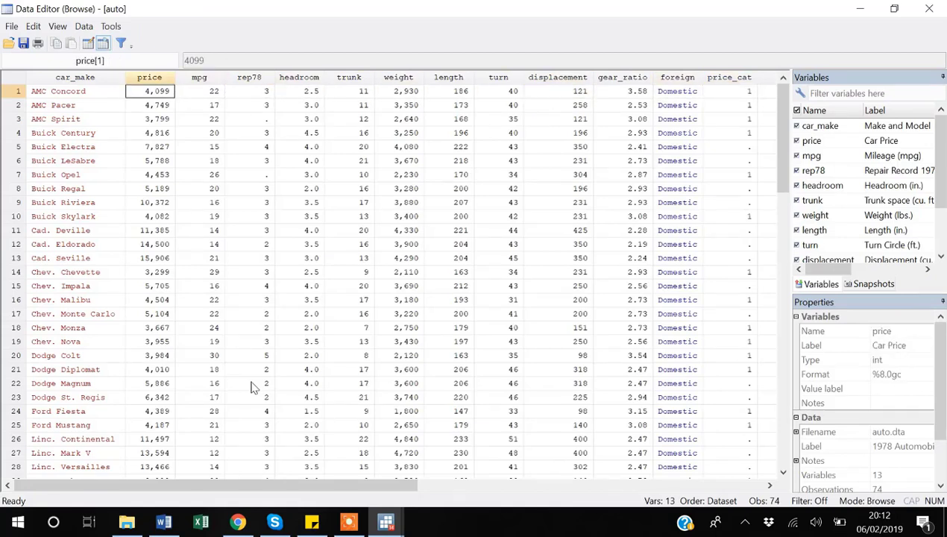
key(Down)
key(Down)
key(Down)
key(Down)
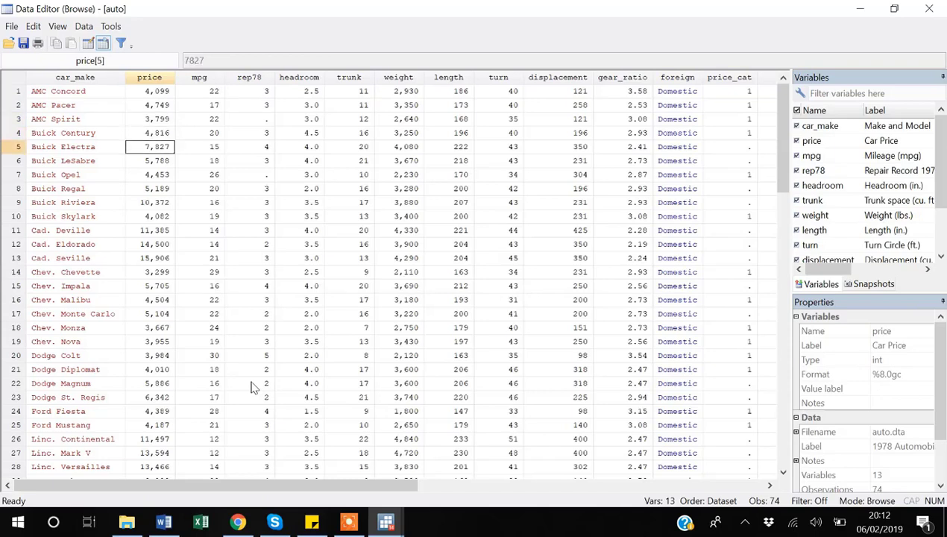
key(Right)
key(Right)
key(Right)
key(Right)
key(Right)
key(Right)
key(Right)
key(Right)
key(Right)
key(Right)
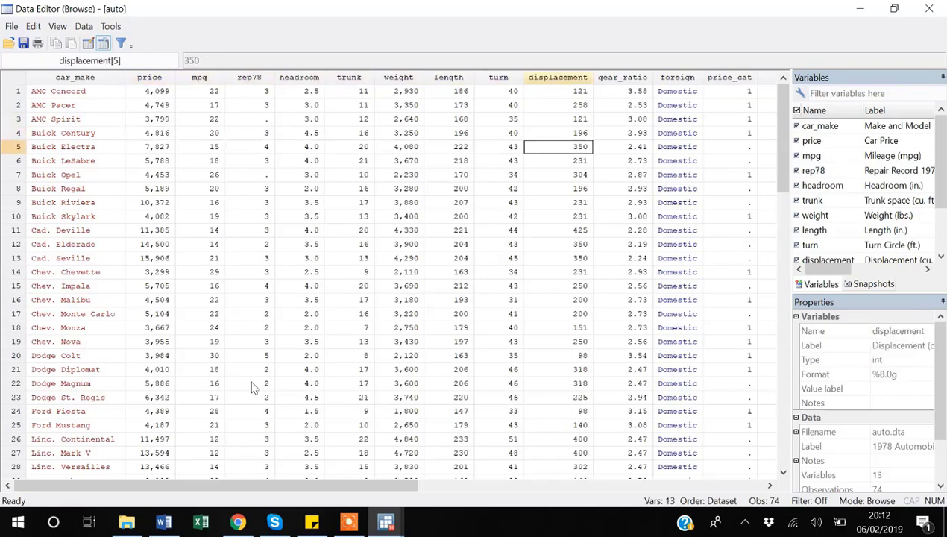
key(Right)
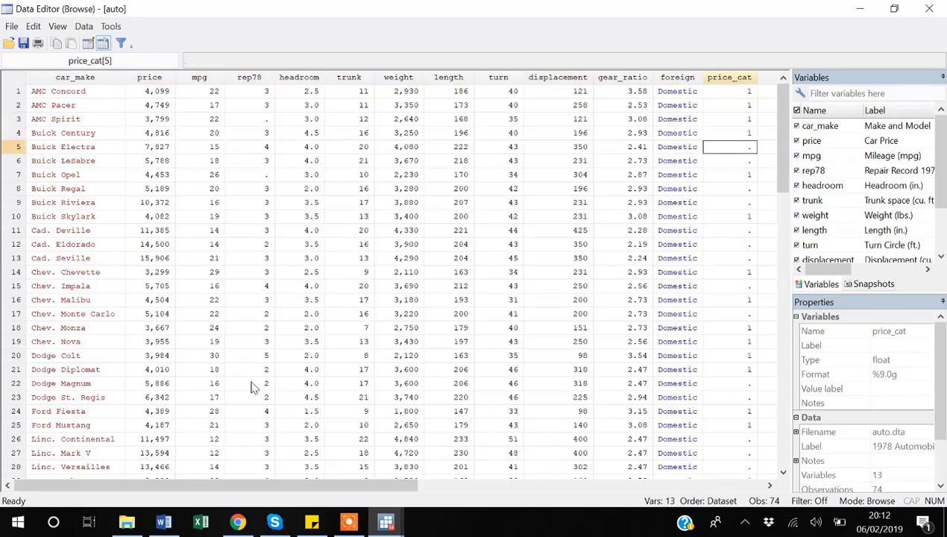
- Compare the sixth observation's price with its price_cat value
key(Left)
key(Left)
key(Left)
key(Left)
key(Left)
key(Left)
key(Left)
key(Left)
key(Left)
key(Left)
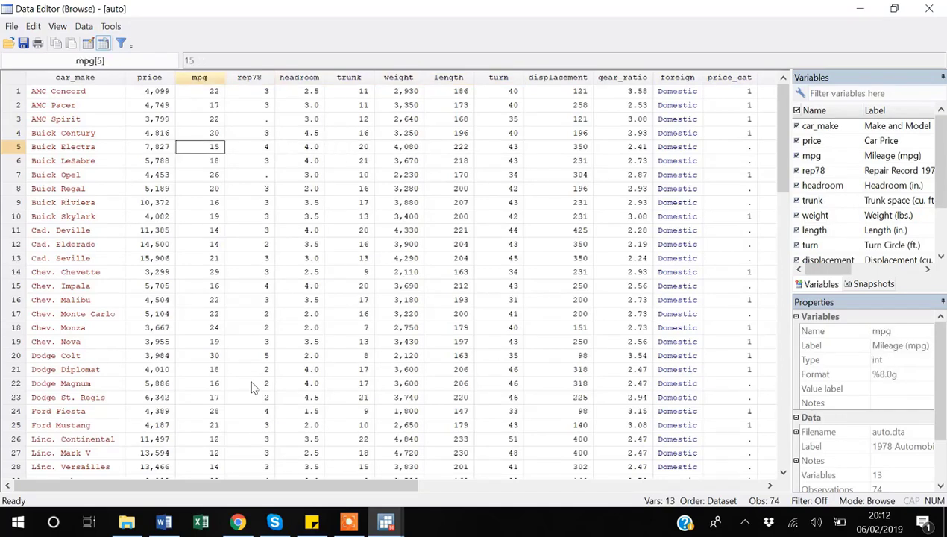
key(Left)
key(Down)
key(Right)
key(Right)
key(Right)
key(Right)
key(Right)
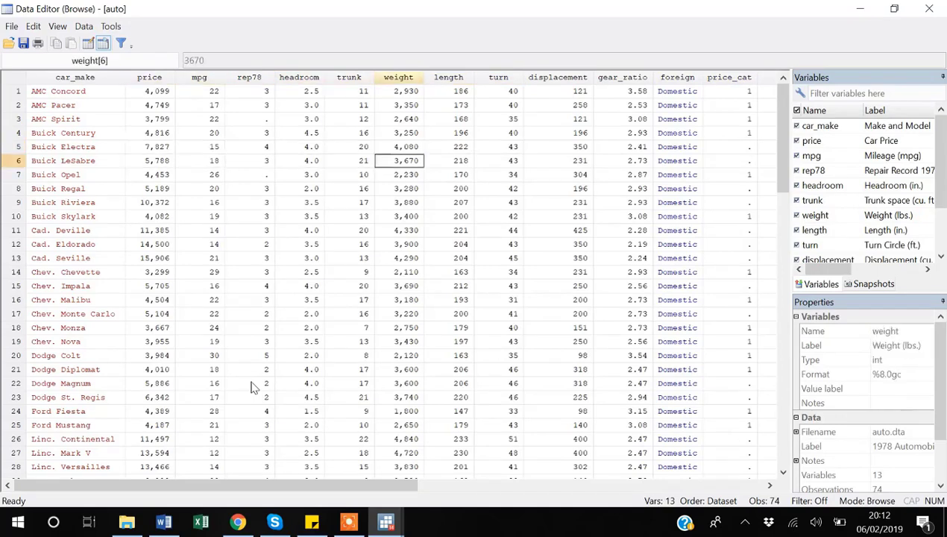
key(Right)
key(Right)
key(Right)
key(Right)
key(Right)
key(Right)
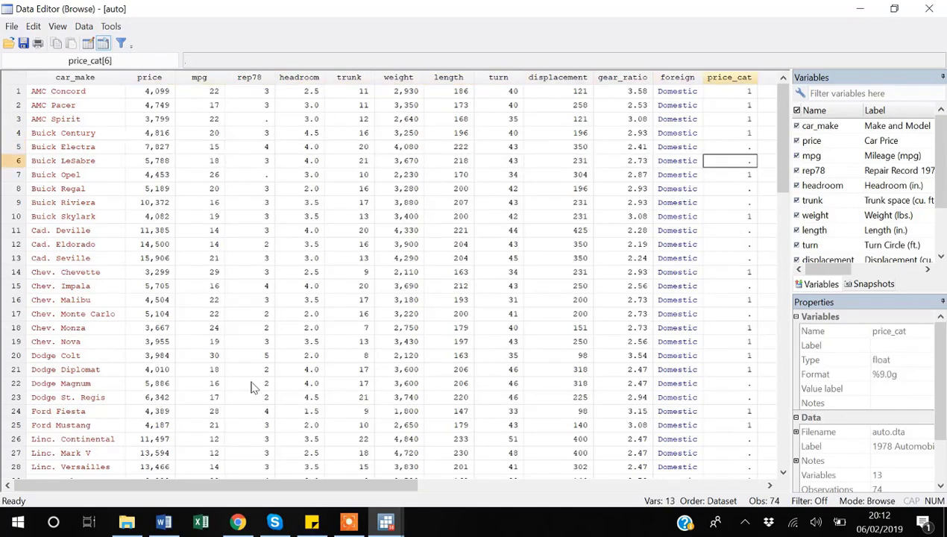
- Check the seventh observation's price_cat value against its price, and close the data browser
key(Down)
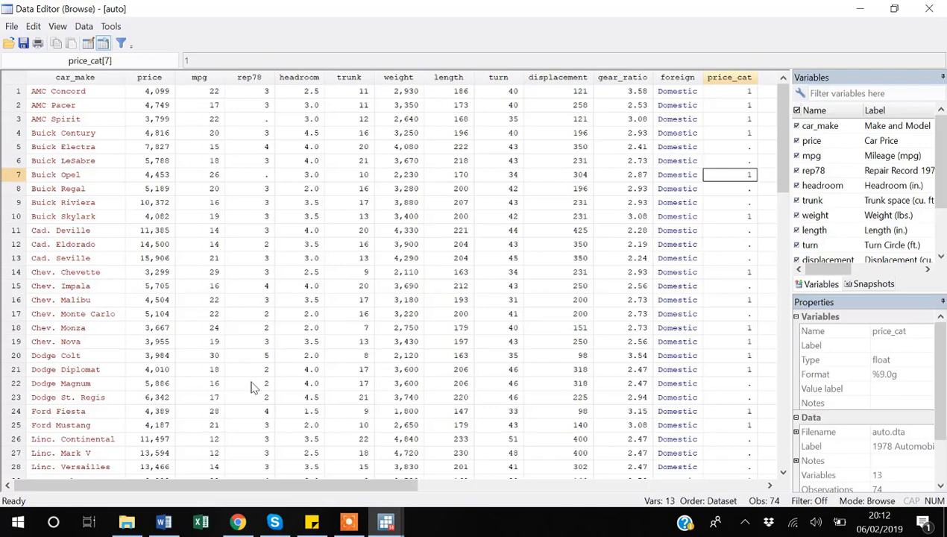
key(Left)
key(Left)
key(Left)
key(Left)
key(Left)
key(Left)
key(Left)
key(Left)
key(Left)
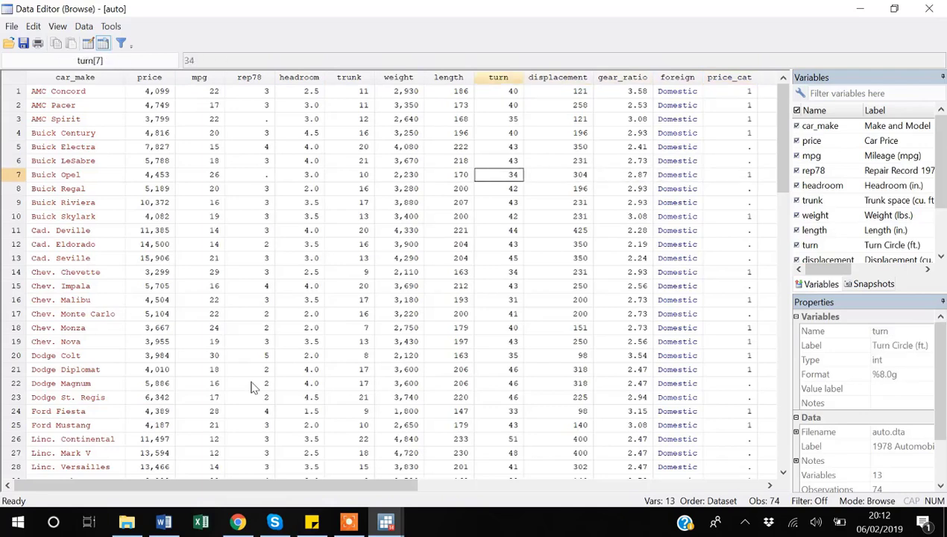
key(Left)
key(Left)
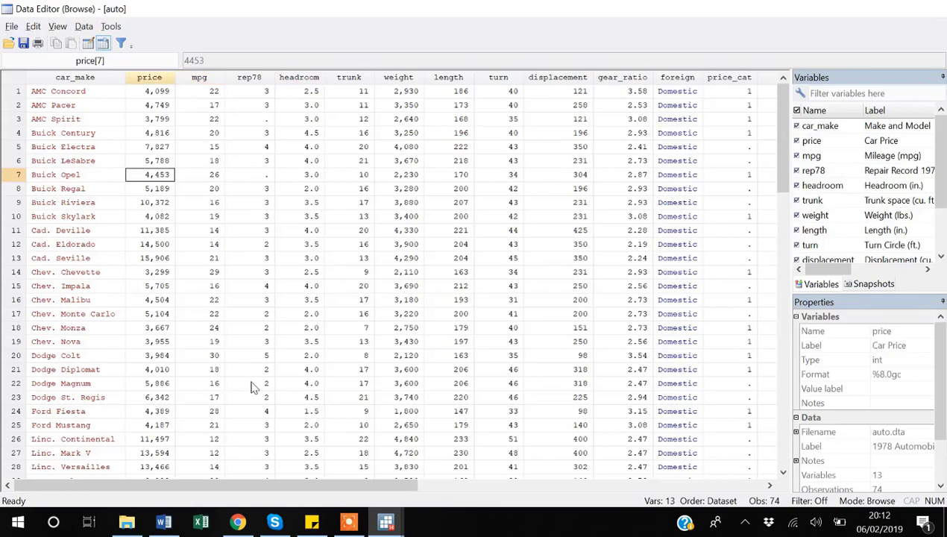
key(alt+F4)
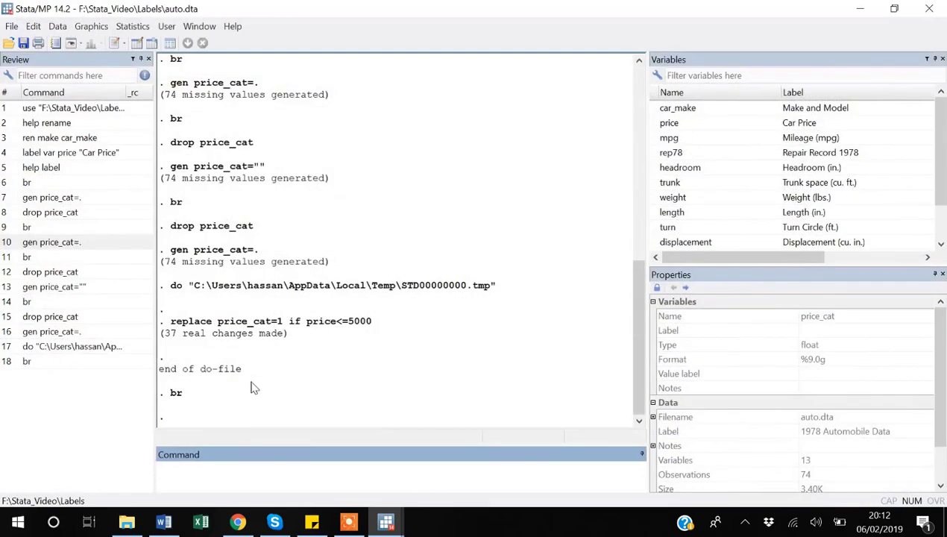
- Duplicate the replace price_cat=1 if price<=5000 line directly below itself in the do-file
key(alt+Tab)
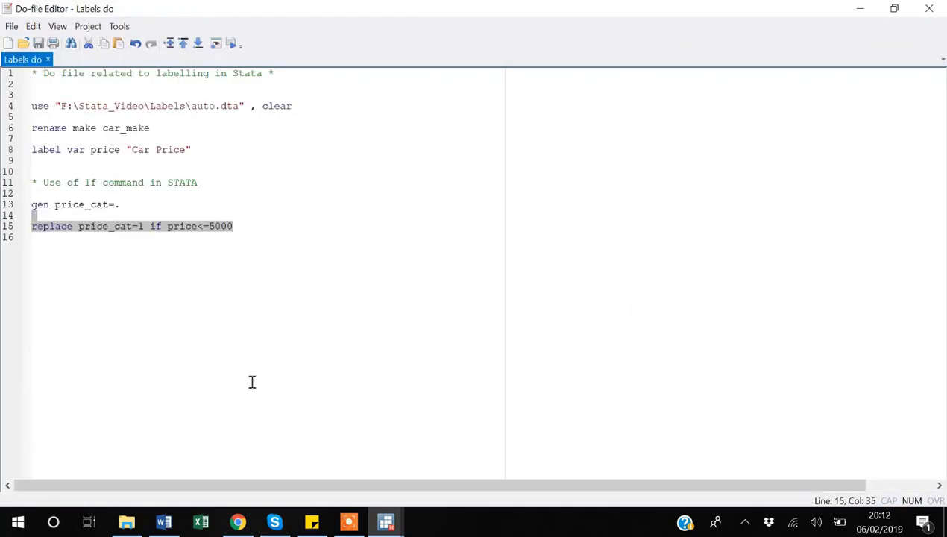
click(155, 242)
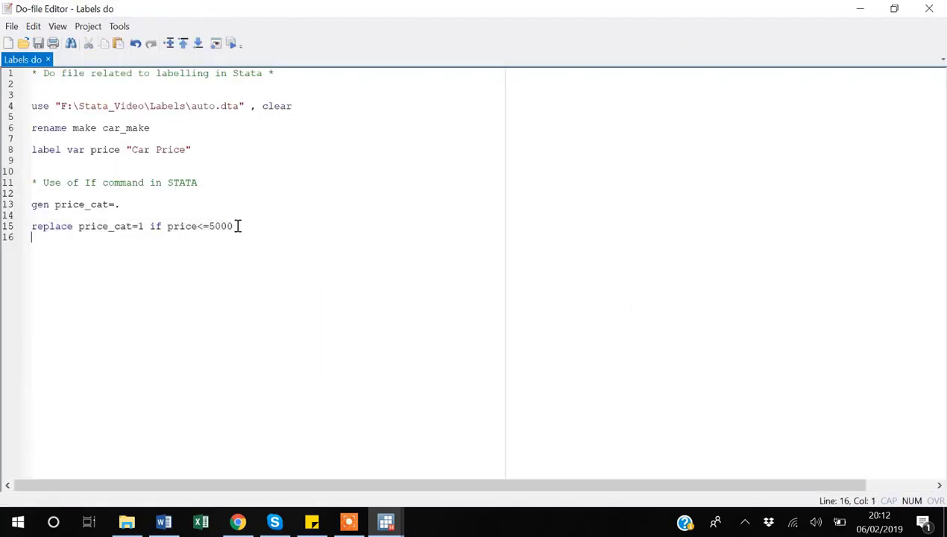
drag(238, 226, 36, 238)
key(ctrl+c)
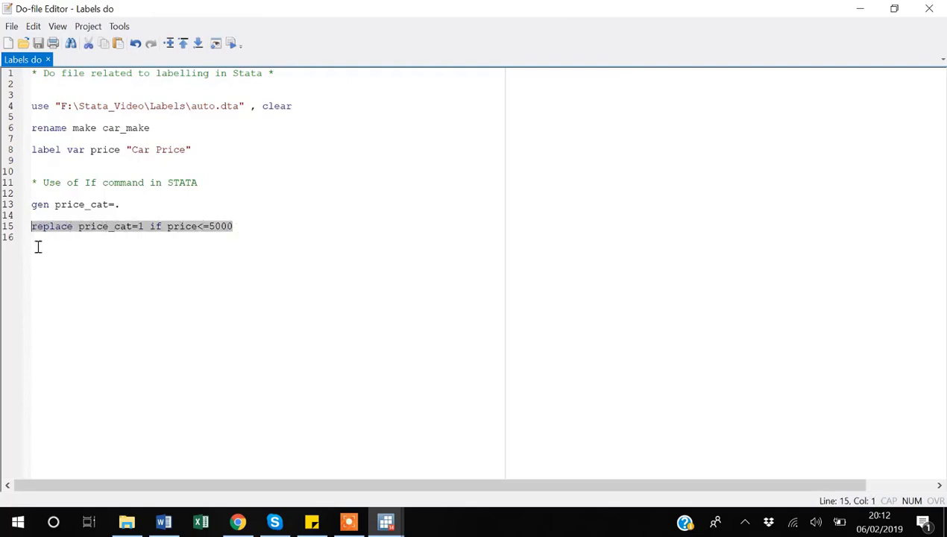
click(36, 237)
key(ctrl+v)
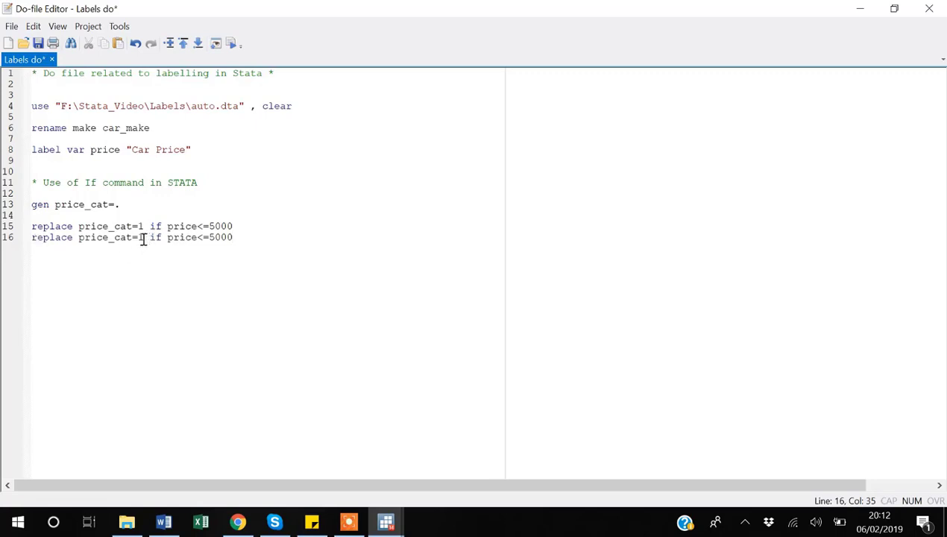
- Change the copied line's condition to price==5000 and insert a blank line between the two replace commands
click(209, 226)
click(203, 238)
key(BackSpace)
text(=)
click(258, 237)
click(242, 224)
key(Return)
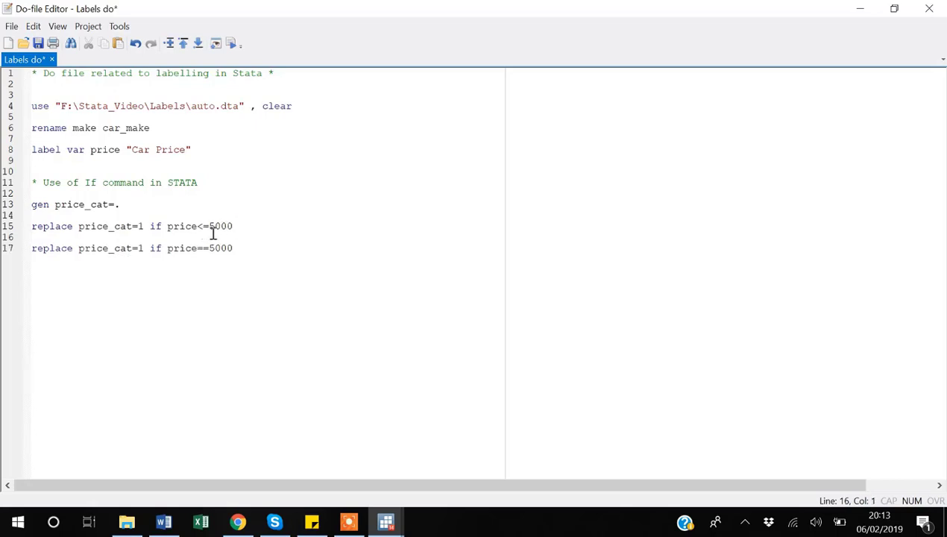
- Save the do-file and run only the replace price_cat=1 if price==5000 line
key(shift+Down)
key(shift+End)
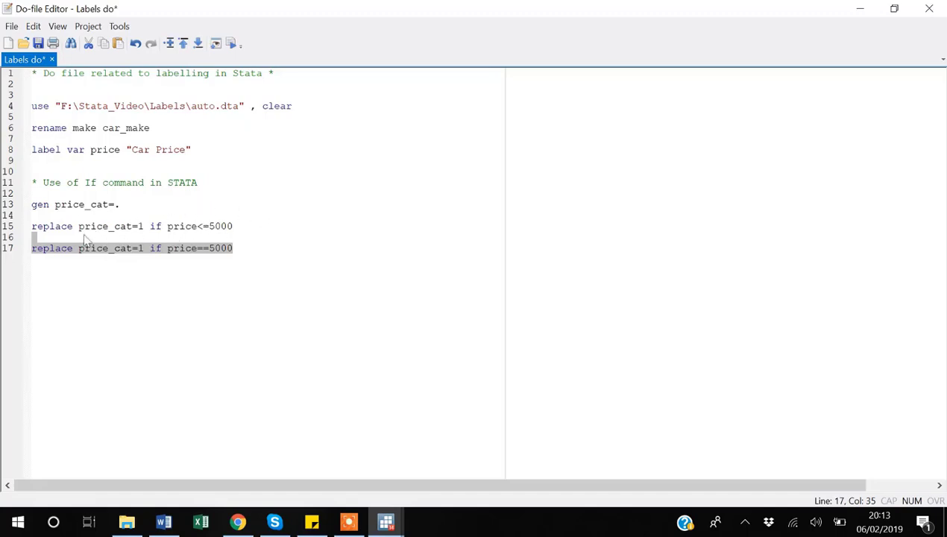
key(ctrl+s)
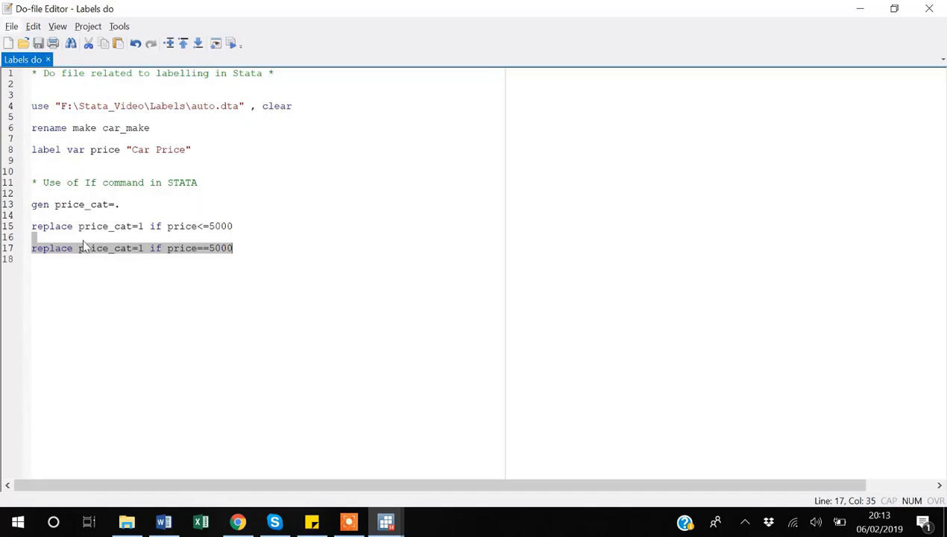
key(ctrl+d)
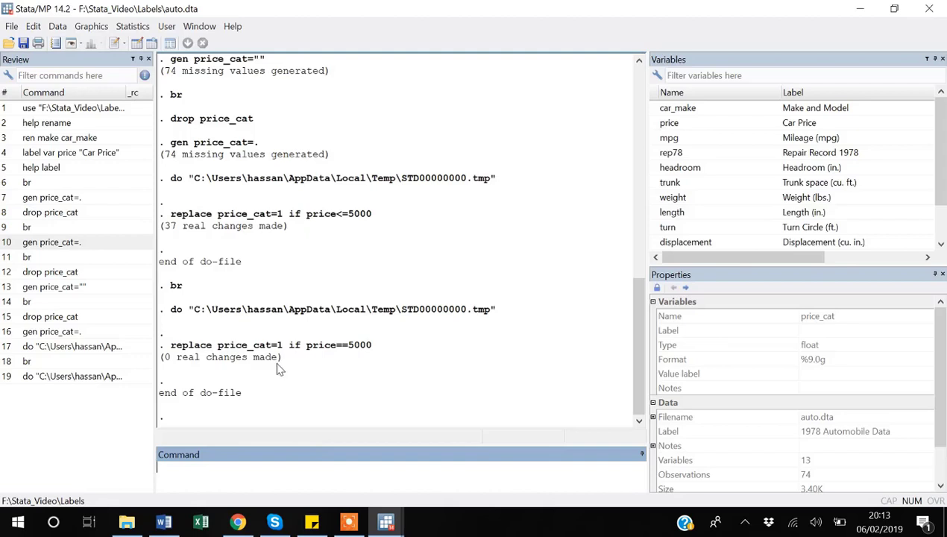
- Delete the replace price_cat=1 if price==5000 line and the blank line above it from the do-file
key(alt+Tab)
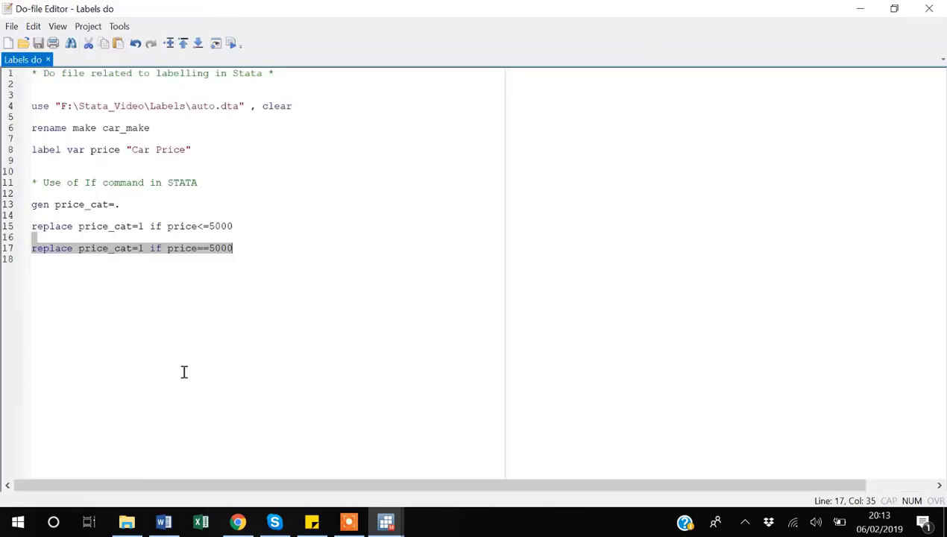
click(79, 283)
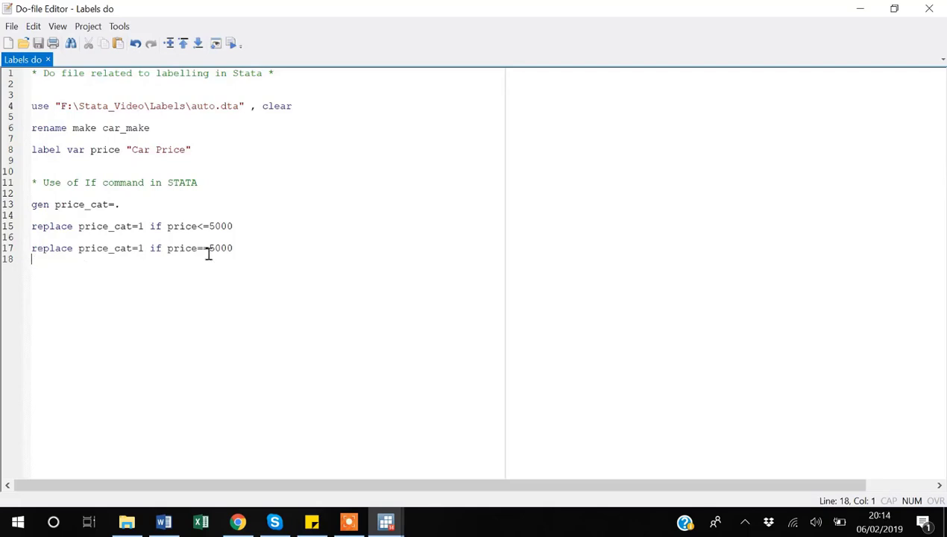
key(shift+Up)
key(shift+Up)
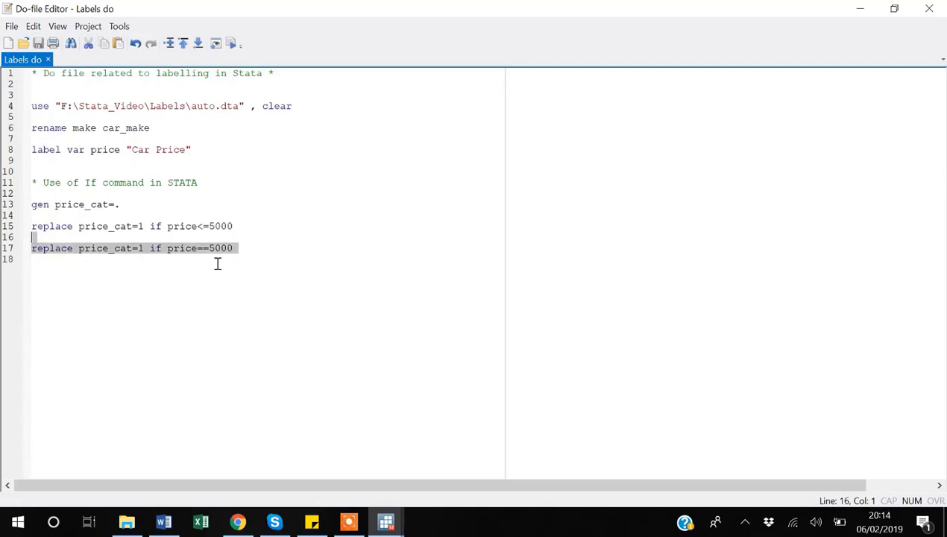
key(Delete)
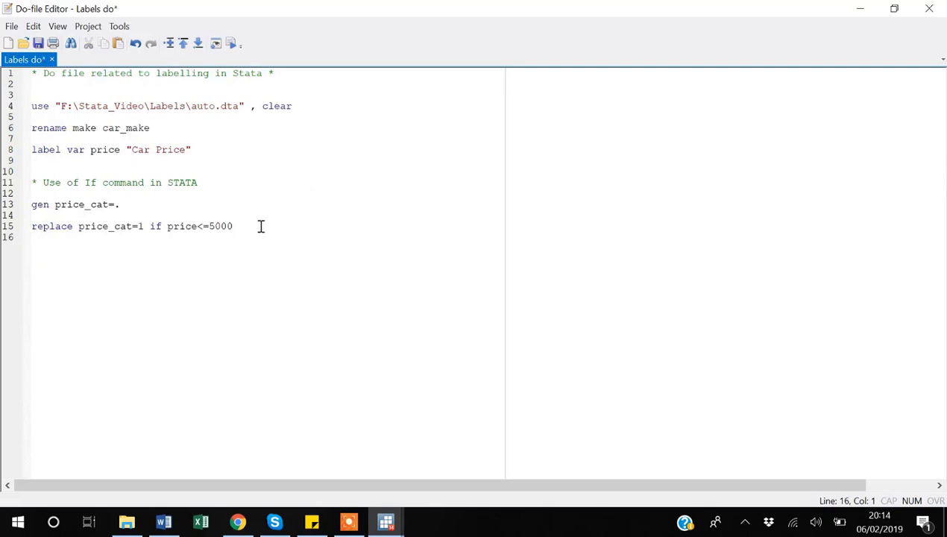
- Duplicate the replace price_cat=1 if price<=5000 line below itself in the do-file, separated by a blank line
drag(260, 226, 26, 228)
key(ctrl+c)
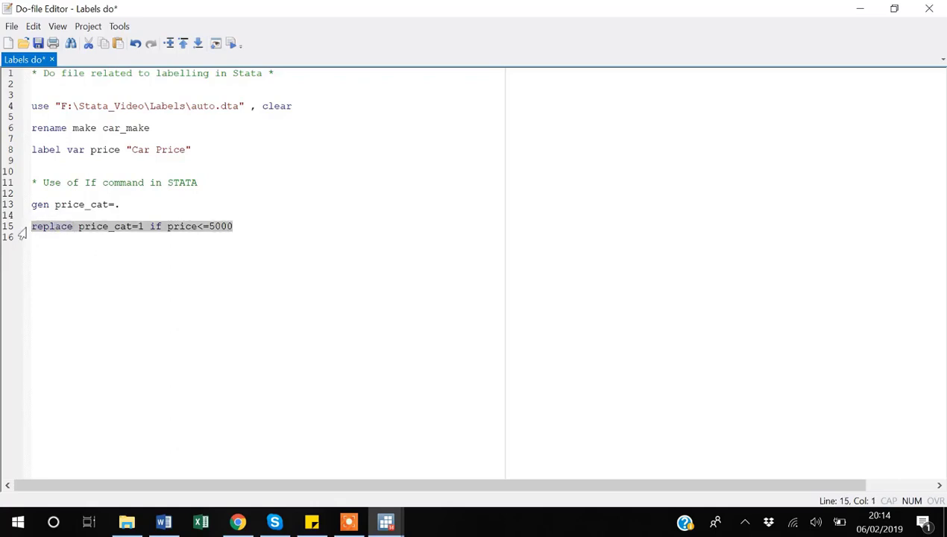
click(34, 237)
key(Return)
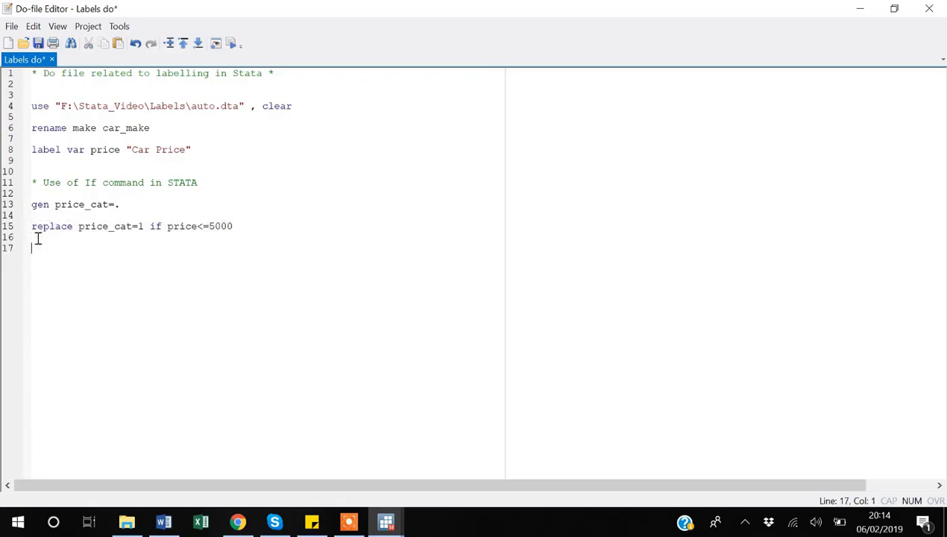
key(ctrl+v)
- Change the copied line to replace price_cat=2 if price>5000 and add a blank line and a new line below it
click(144, 249)
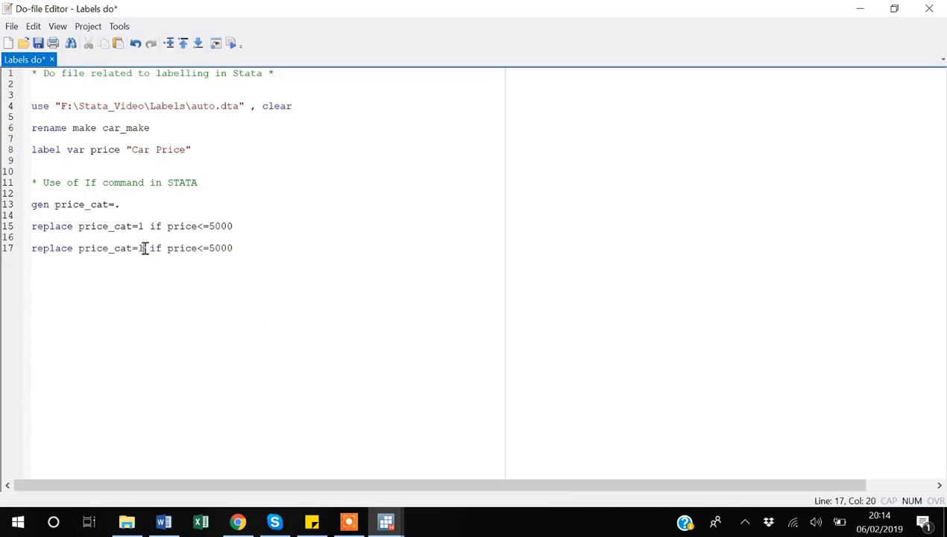
key(BackSpace)
text(2)
click(208, 248)
key(BackSpace)
key(BackSpace)
text(>)
key(End)
key(Return)
key(Return)
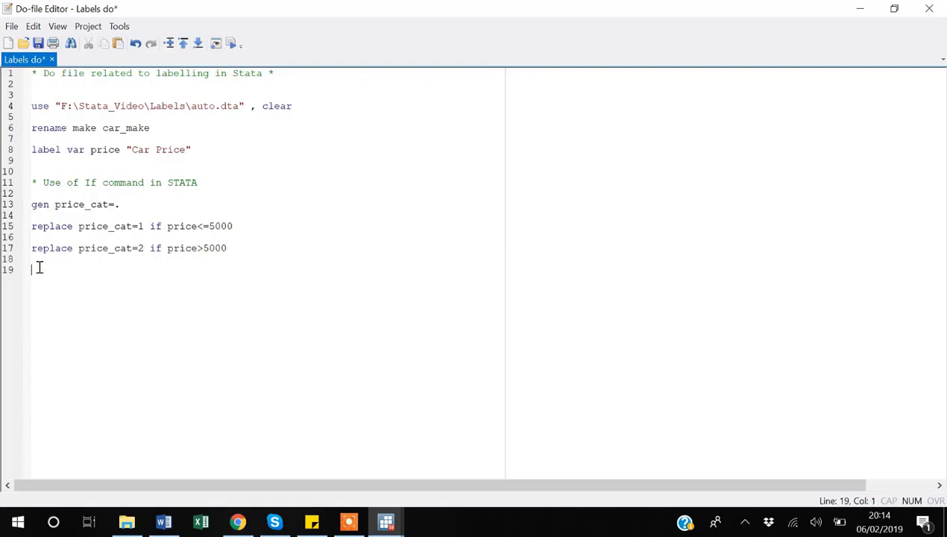
- Save the do-file and run only the replace price_cat=2 if price>5000 line
key(Up)
key(shift+Up)
key(shift+Up)
key(ctrl+s)
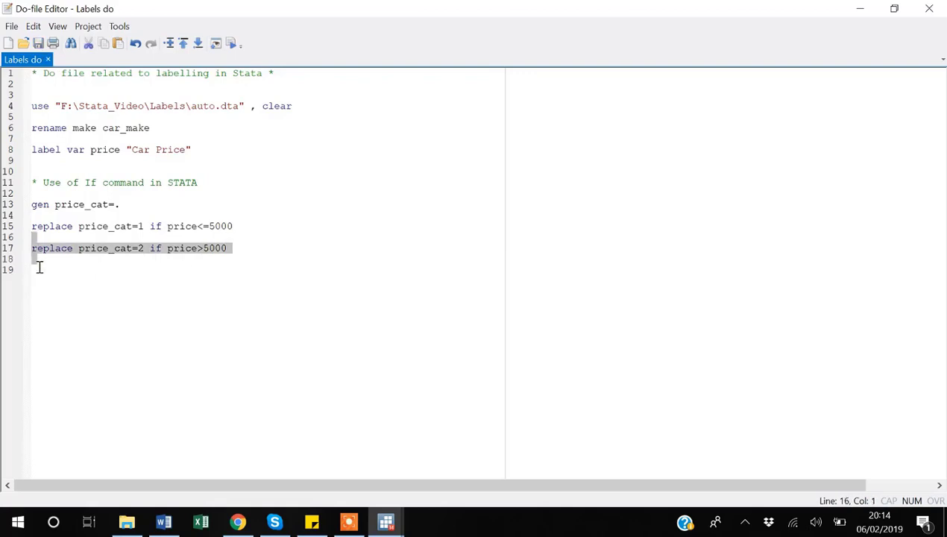
key(ctrl+d)
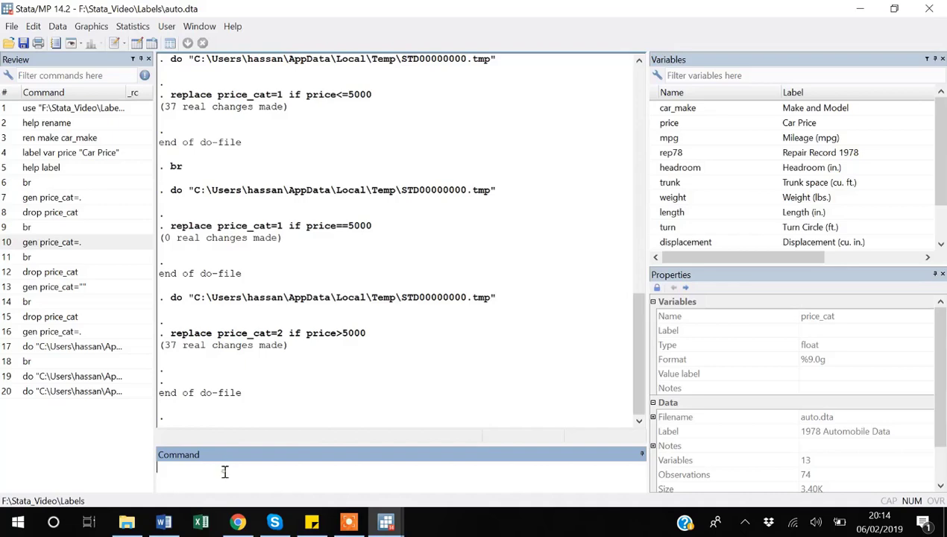
- Browse the dataset and examine the price_cat values down to observation 34
text(br)
key(Return)
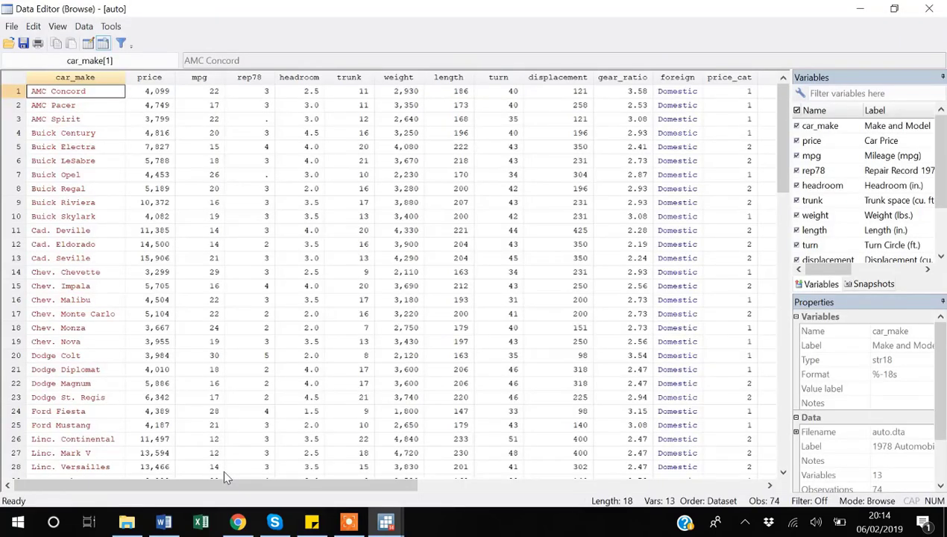
key(Right)
key(Right)
key(Right)
key(Right)
key(Right)
key(Right)
key(Right)
key(Right)
key(Right)
key(Right)
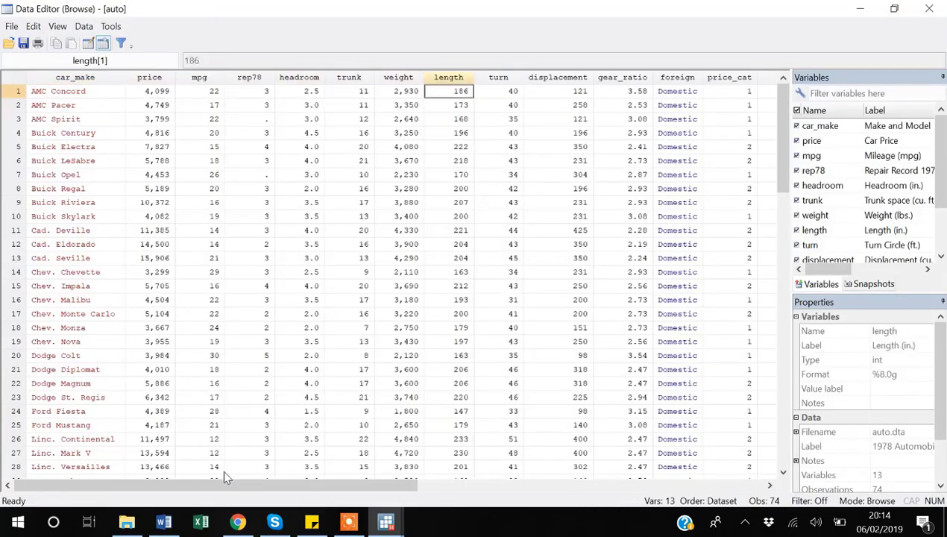
key(Right)
key(Right)
key(Down)
key(Down)
key(Down)
key(Down)
key(Down)
key(Down)
key(Down)
key(Down)
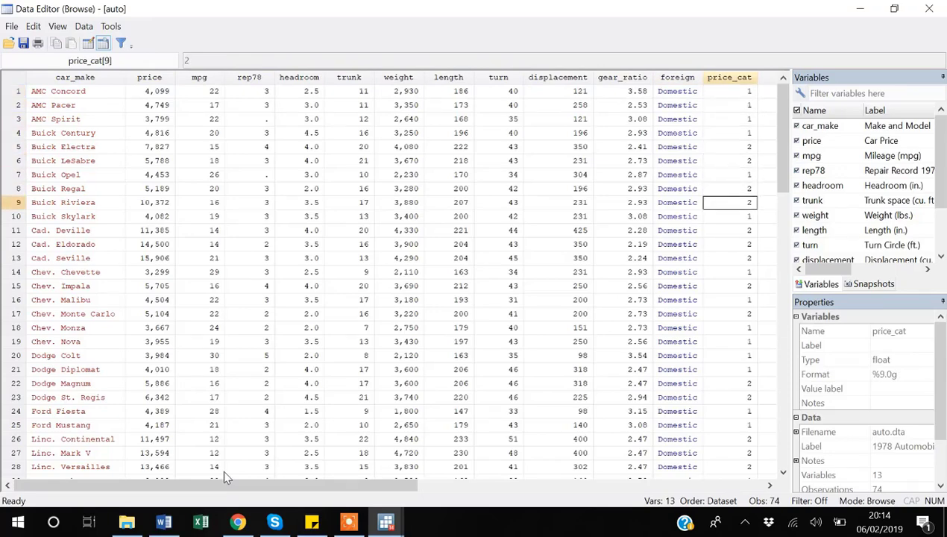
key(Down)
key(Down)
key(Down)
key(Down)
key(Down)
key(Down)
key(Down)
key(Down)
key(Down)
key(Down)
key(Down)
key(Down)
key(Down)
key(Down)
key(Down)
key(Down)
key(Down)
key(Down)
key(Down)
key(Down)
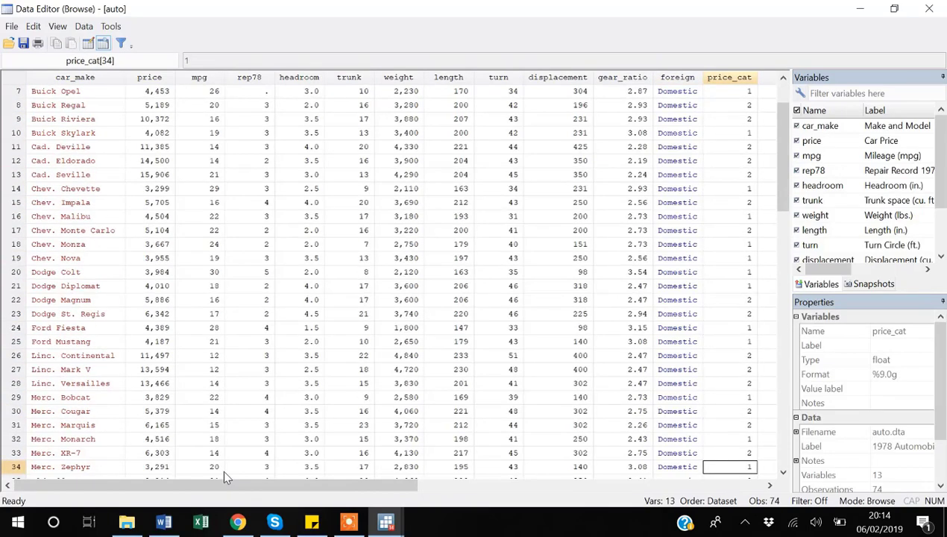
- Compare the price of observation 33 with its price_cat value, and close the data browser
key(Up)
key(Left)
key(Left)
key(Left)
key(Left)
key(Left)
key(Left)
key(Left)
key(Left)
key(Left)
key(Left)
key(Left)
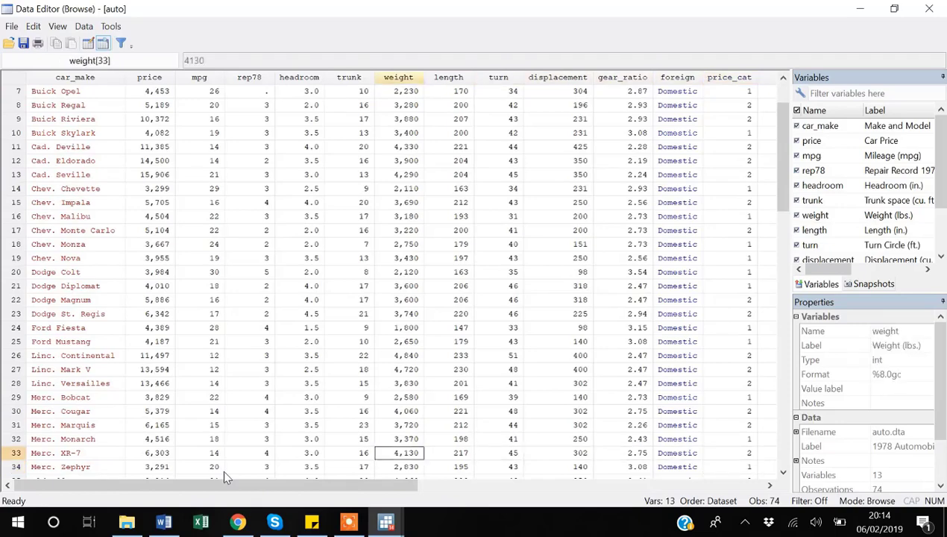
key(Right)
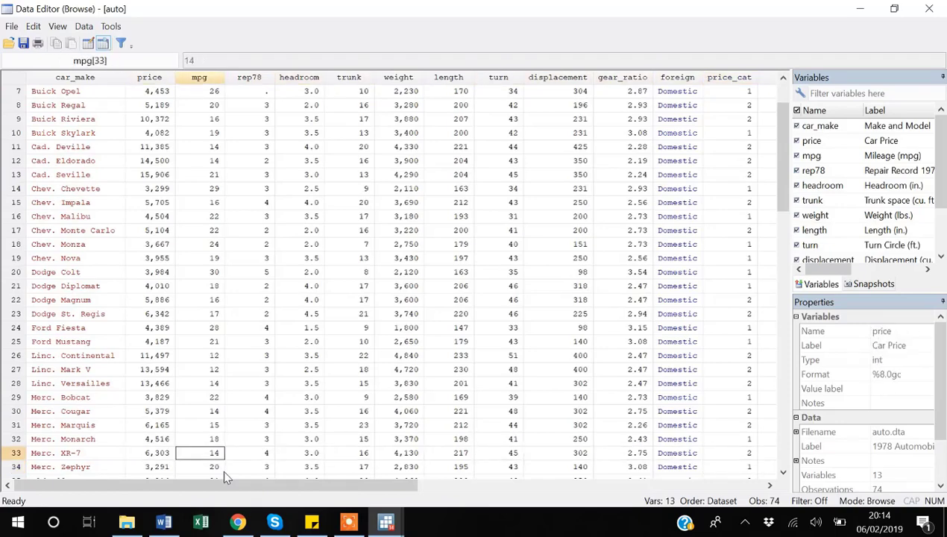
key(Right)
key(Right)
key(Right)
key(Right)
key(Right)
key(Right)
key(Right)
key(Right)
key(Right)
key(Right)
key(Right)
key(Right)
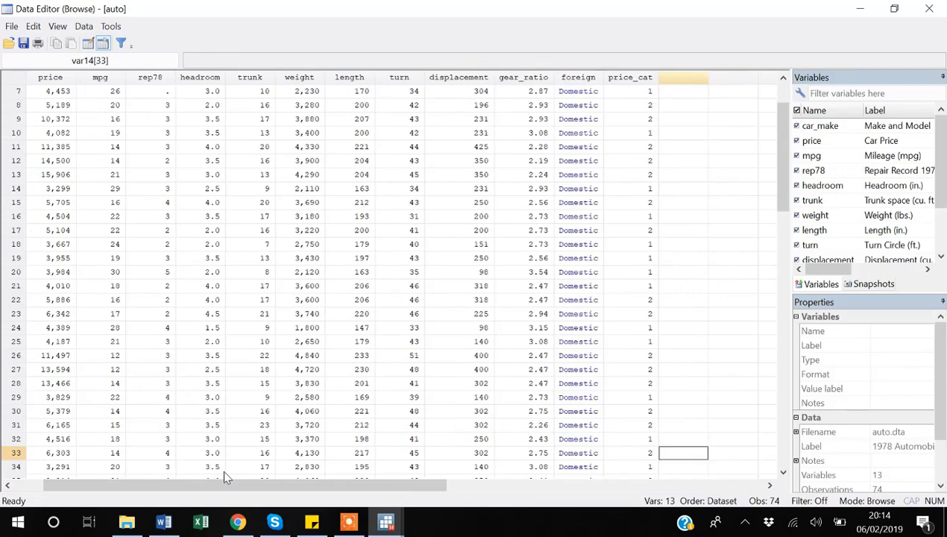
key(alt+F4)
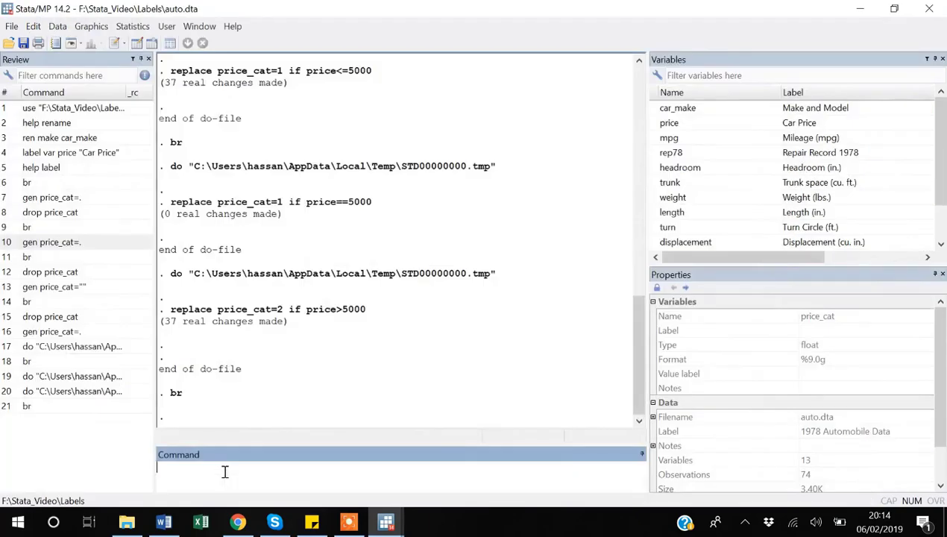
- Browse the dataset again, compare how the foreign and price_cat columns show their values, and close the data browser
key(alt+Tab)
click(94, 296)
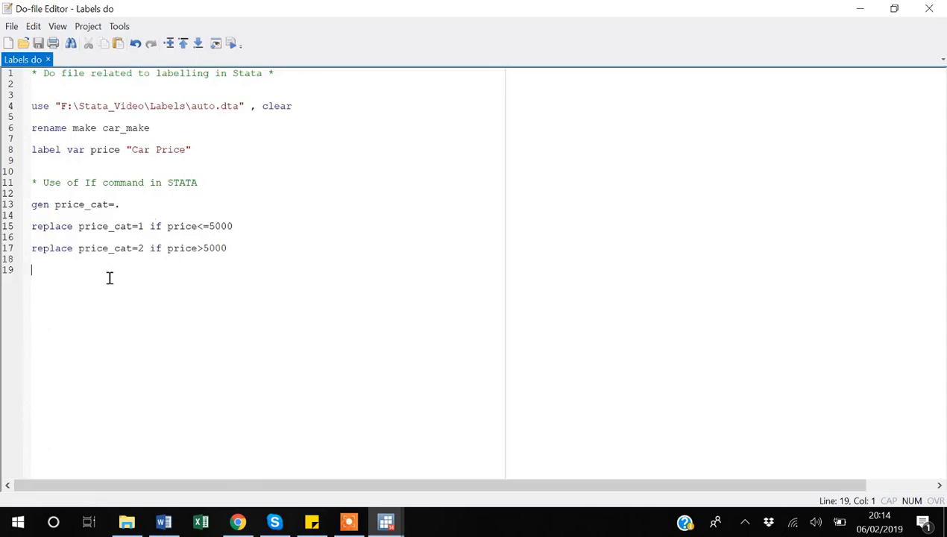
key(alt+Tab)
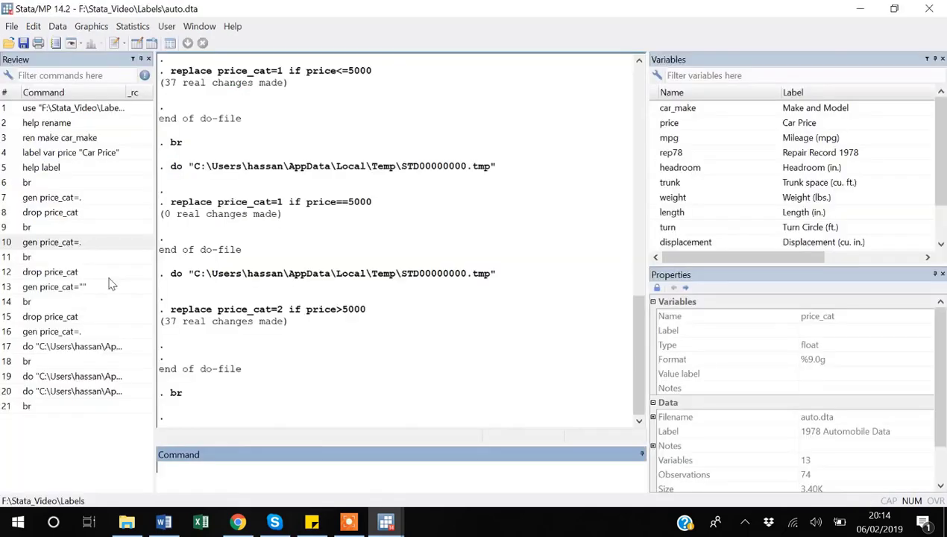
key(Right)
key(Right)
key(Right)
key(Right)
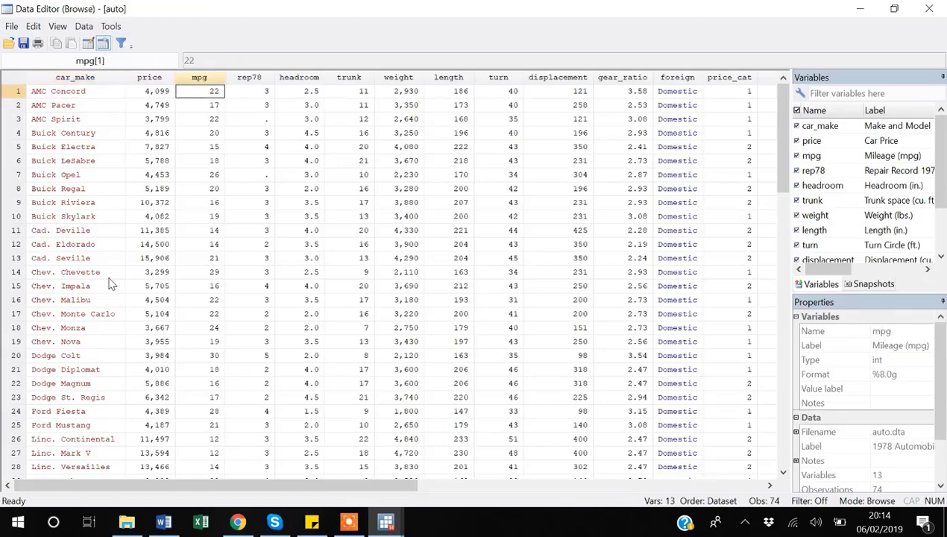
key(Right)
key(Right)
key(Right)
key(Right)
key(Right)
key(Right)
key(Right)
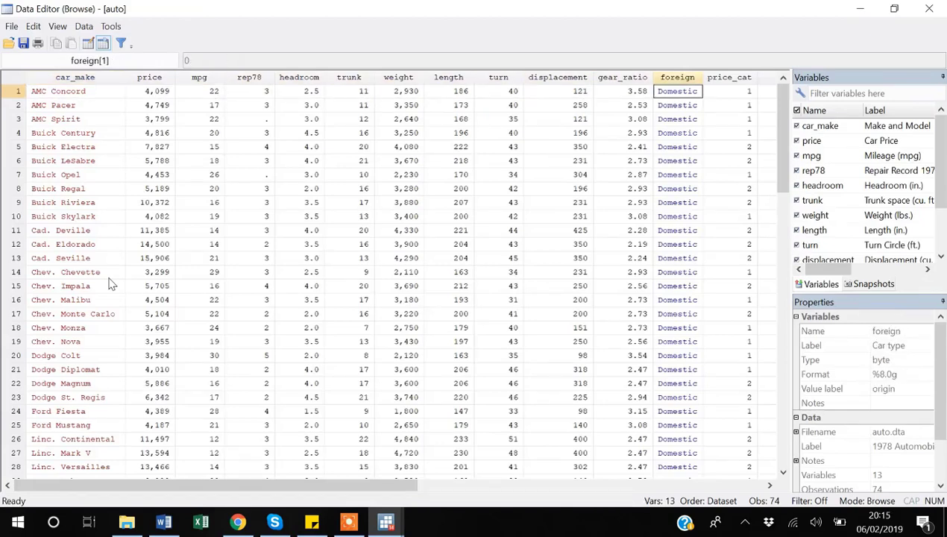
key(Down)
key(Down)
key(Up)
key(Up)
key(Right)
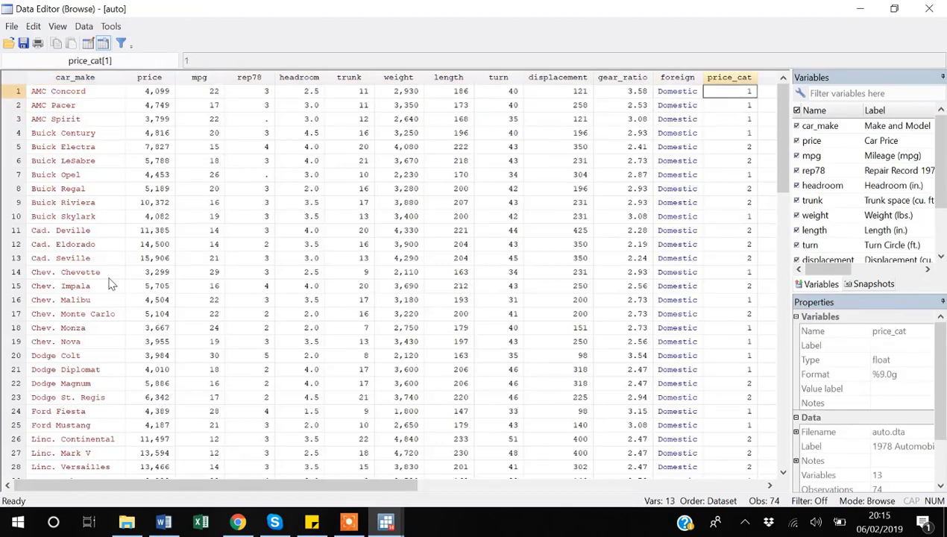
key(Down)
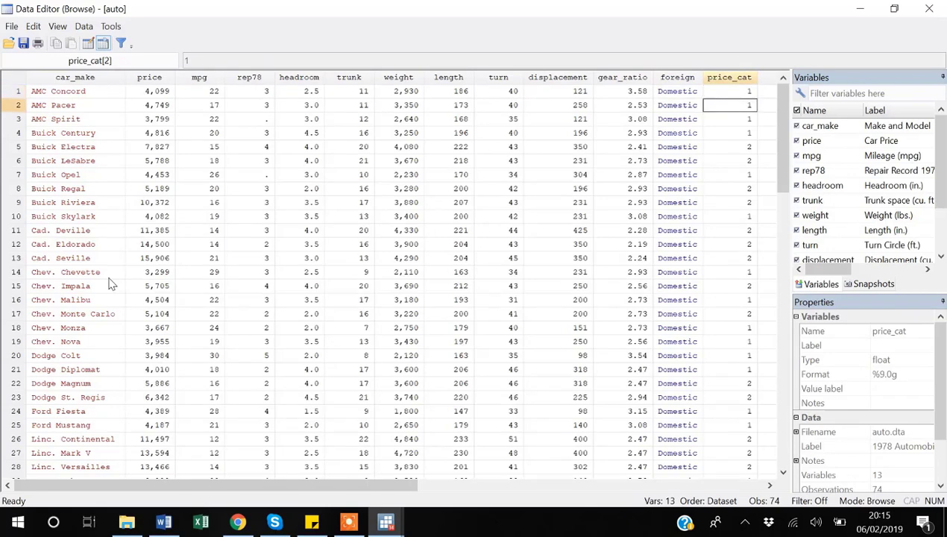
key(alt+F4)
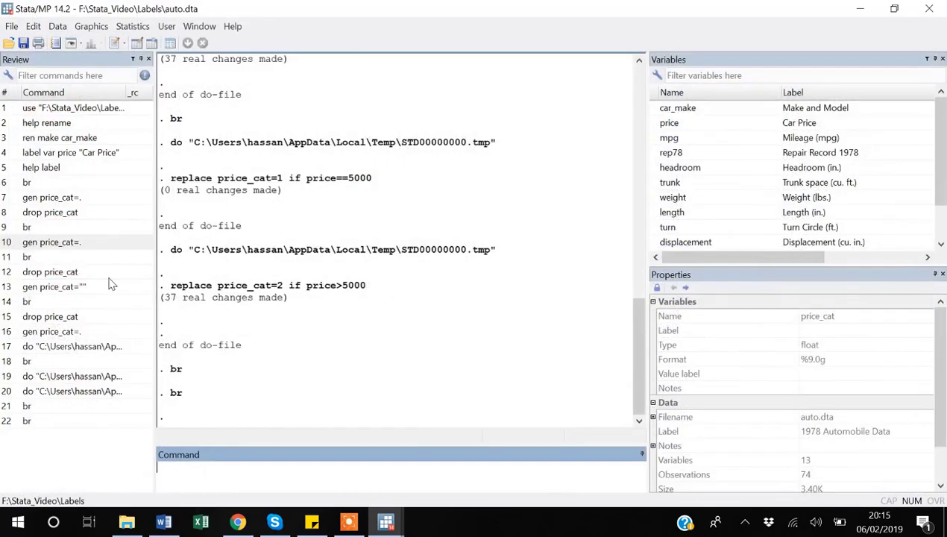
- Write label define price_label 1"below 5000" 2"Above 5000" on line 19 of the do-file
key(alt+Tab)
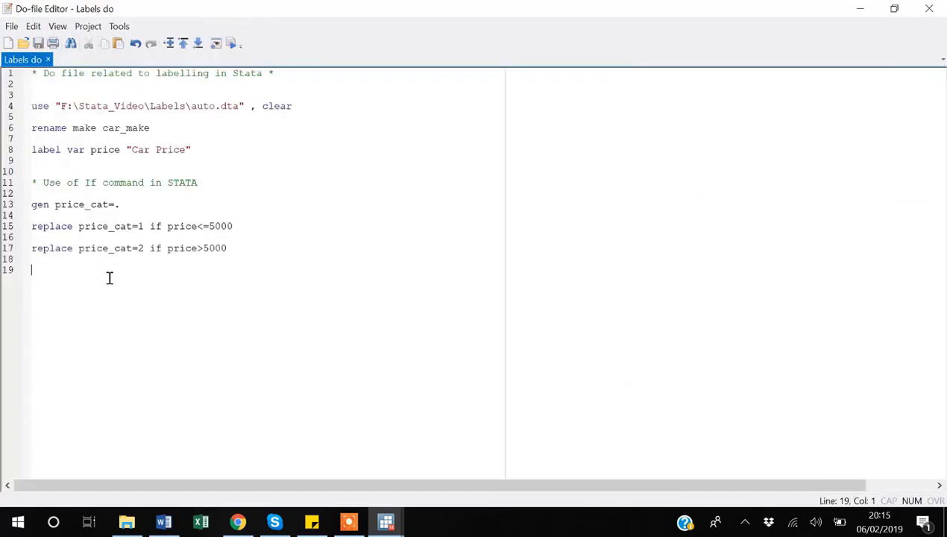
text(label define)
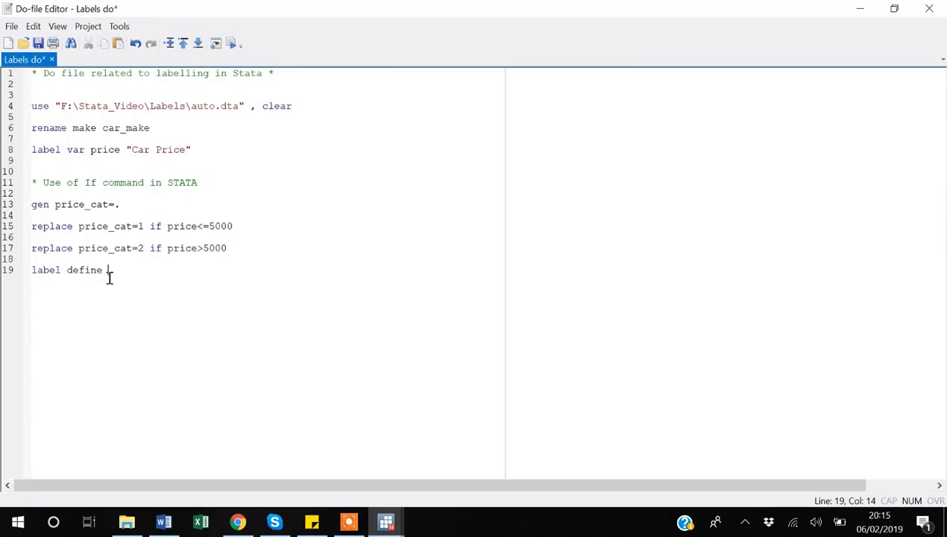
text(price_label)
text(1"")
key(Left)
text(Below 5000)
key(Right)
text(2"")
key(Left)
text(Above)
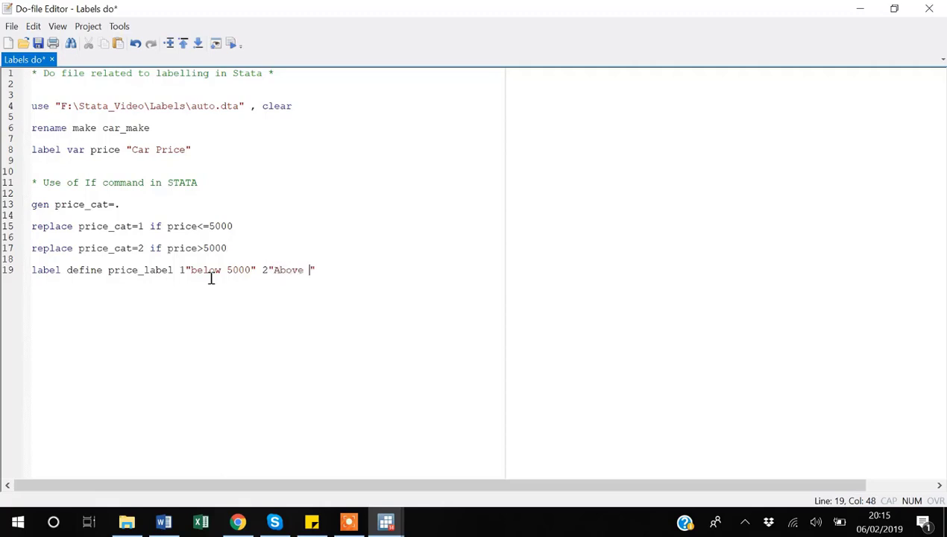
text( 5000)
- Insert the comment "* Definig the label" on its own line above the label define command
key(Home)
key(Return)
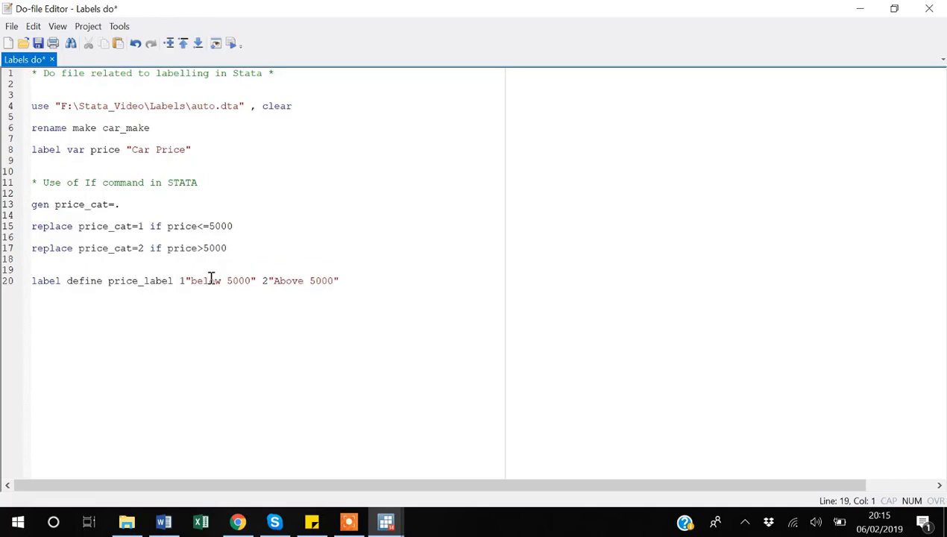
text(* Definig the )
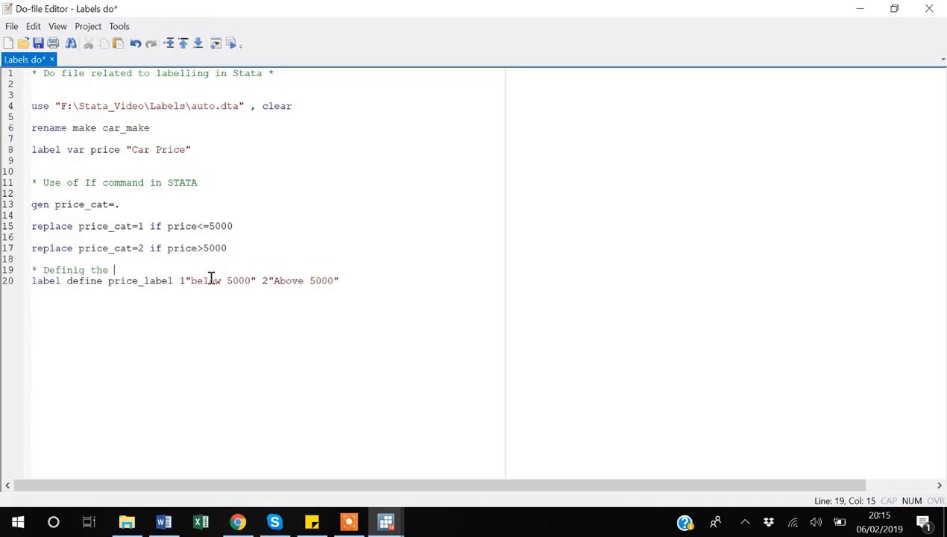
text(label)
- Write label values price_cat price_label on line 21, copying the variable and label names from the commands above
click(357, 280)
key(Return)
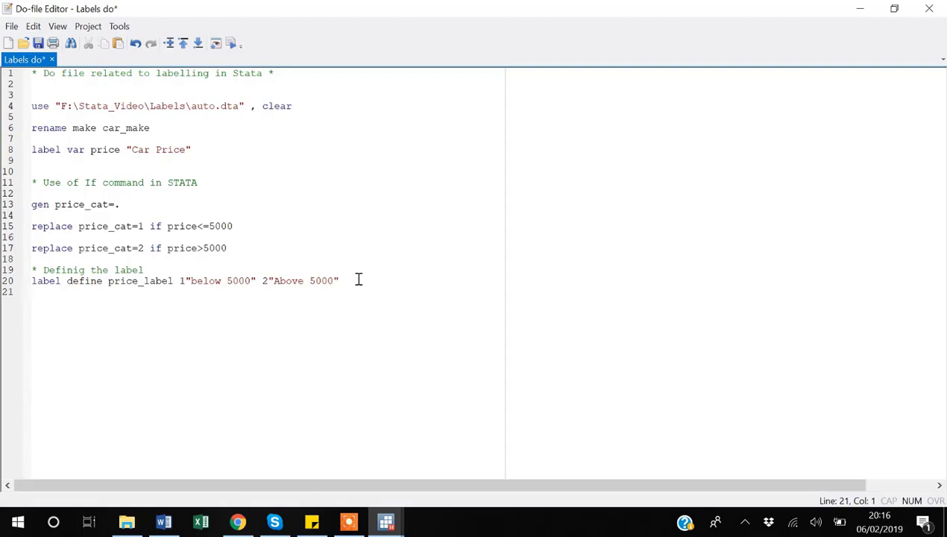
key(Return)
key(BackSpace)
text(label values)
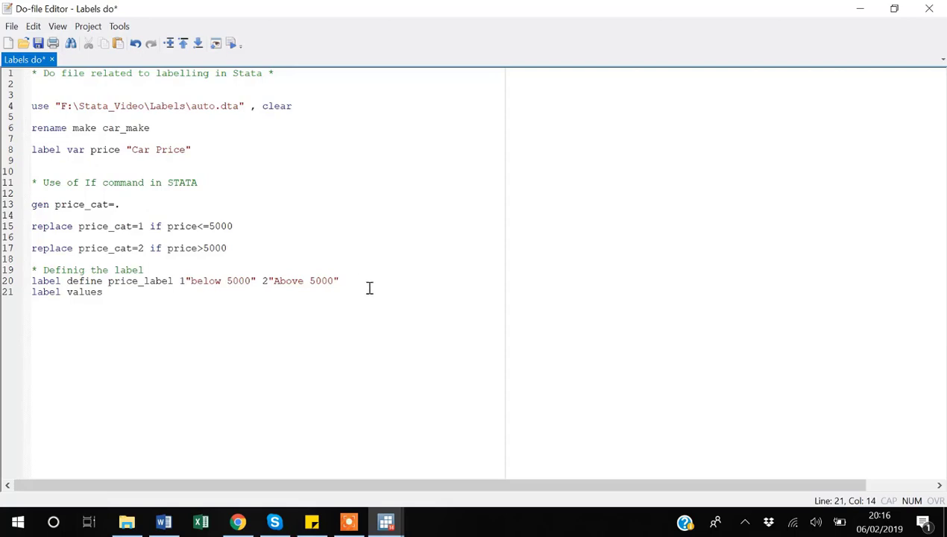
drag(133, 248, 77, 249)
key(ctrl+c)
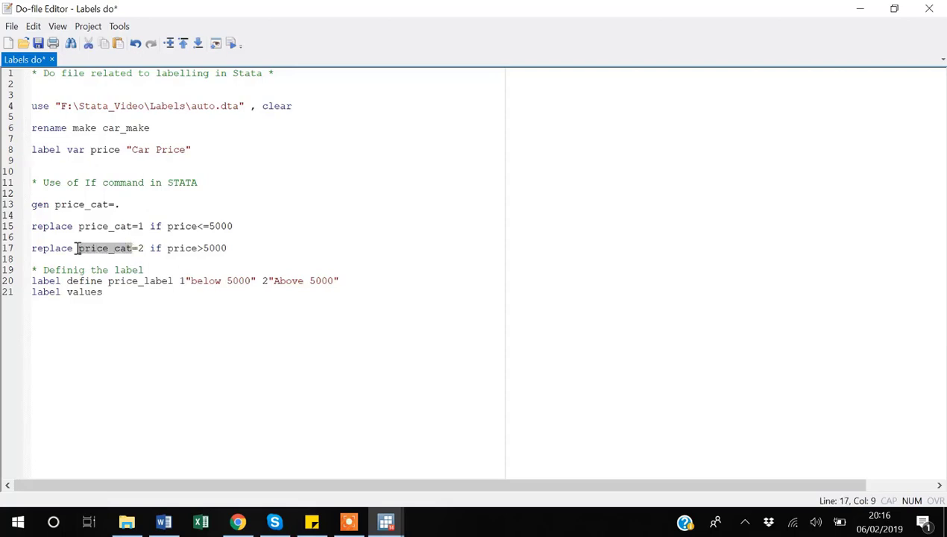
click(108, 296)
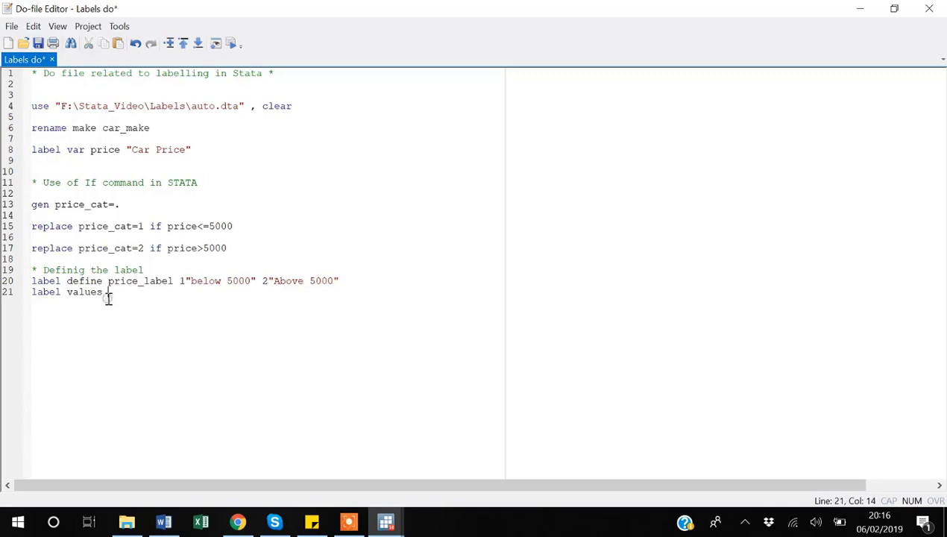
key(ctrl+v)
drag(174, 280, 107, 280)
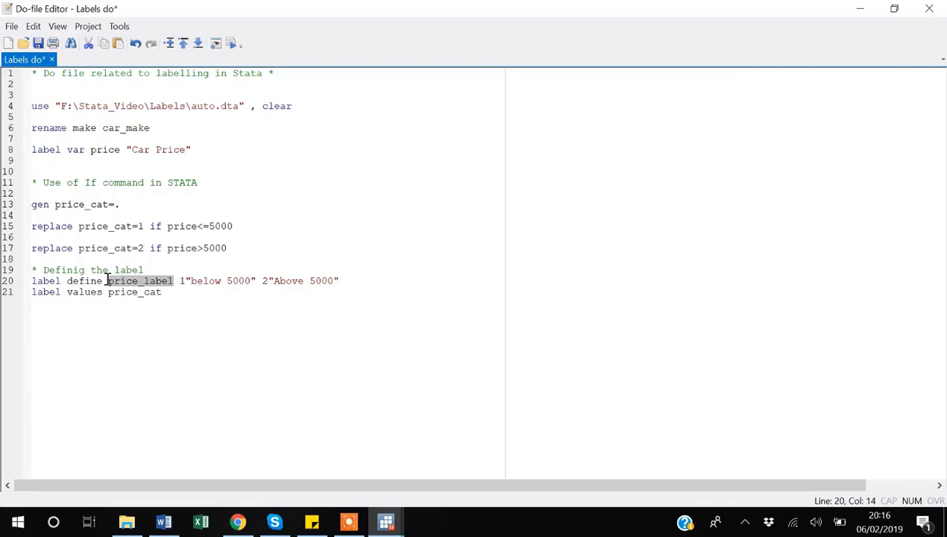
key(ctrl+c)
click(183, 291)
key(ctrl+v)
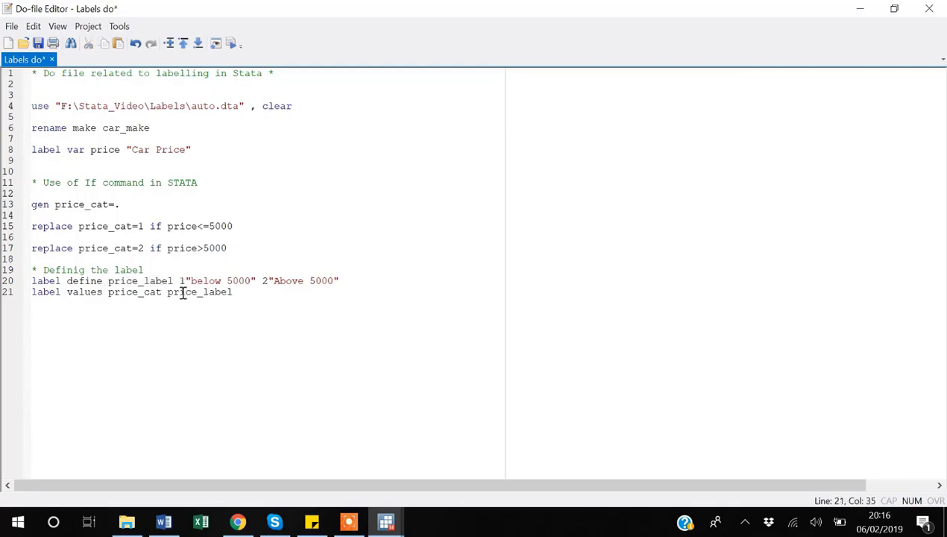
- Save the do-file and run only lines 19 to 21, from the label comment to the label values command
key(Return)
key(shift+Up)
key(shift+Up)
key(shift+Up)
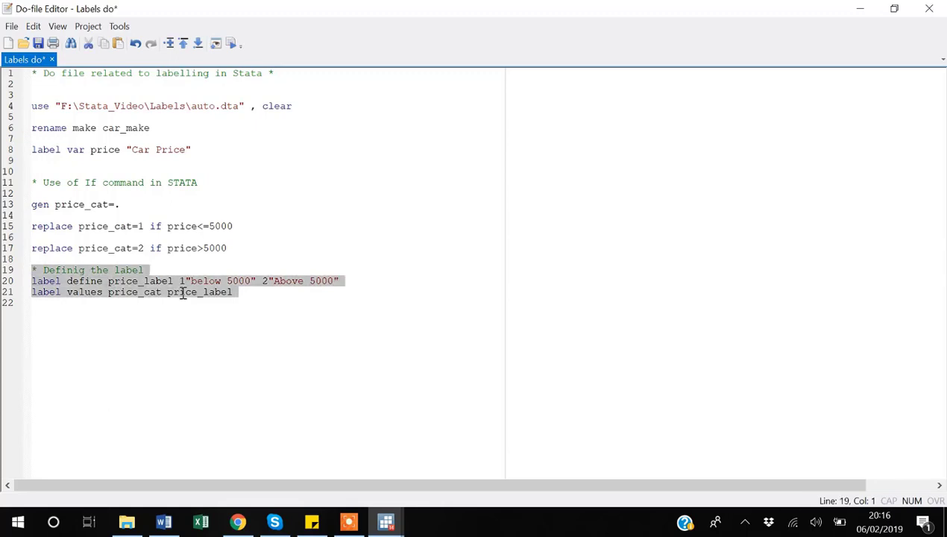
key(ctrl+s)
key(ctrl+d)
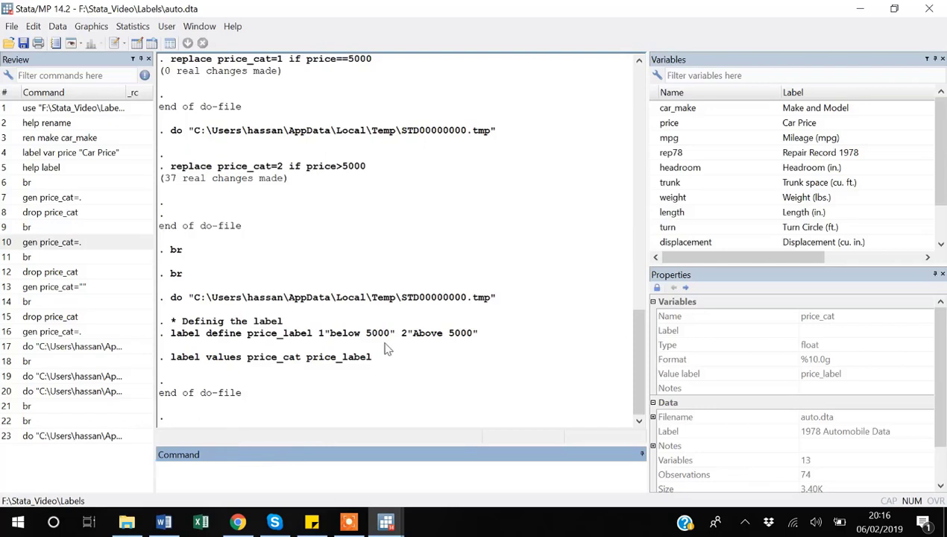
- Browse the dataset with br and go across the first observation to its price_cat value
text(br)
key(Return)
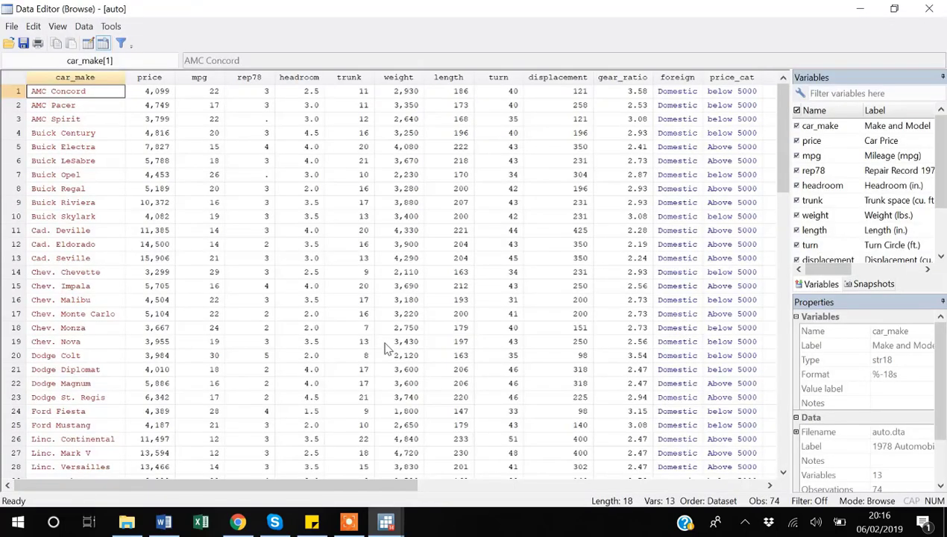
key(Right)
key(Right)
key(Right)
key(Right)
key(Right)
key(Right)
key(Right)
key(Right)
key(Right)
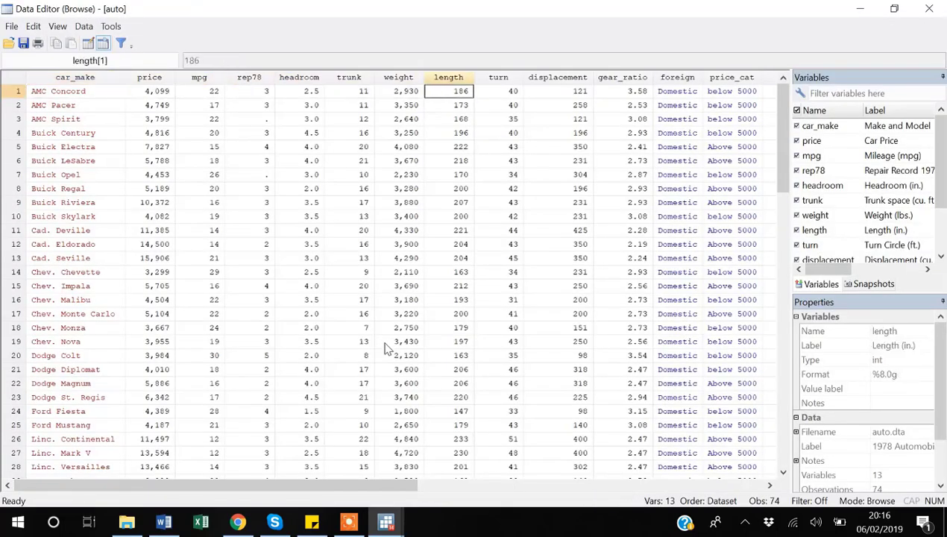
key(Right)
key(Right)
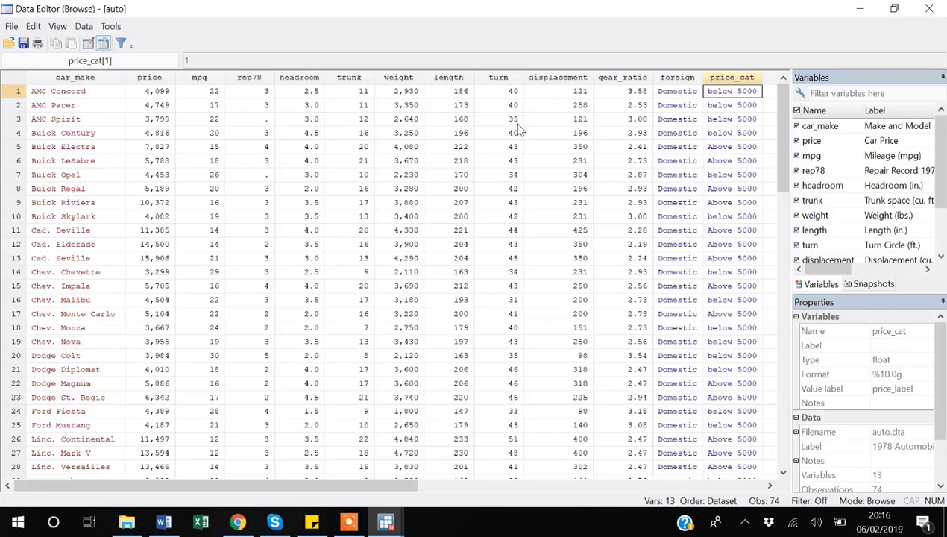
- Go down the price_cat column to observation 25, comparing labels with the underlying values, and close the data browser
key(Down)
key(Down)
key(Down)
key(Down)
key(Down)
key(Down)
key(Down)
key(Down)
key(Down)
key(Down)
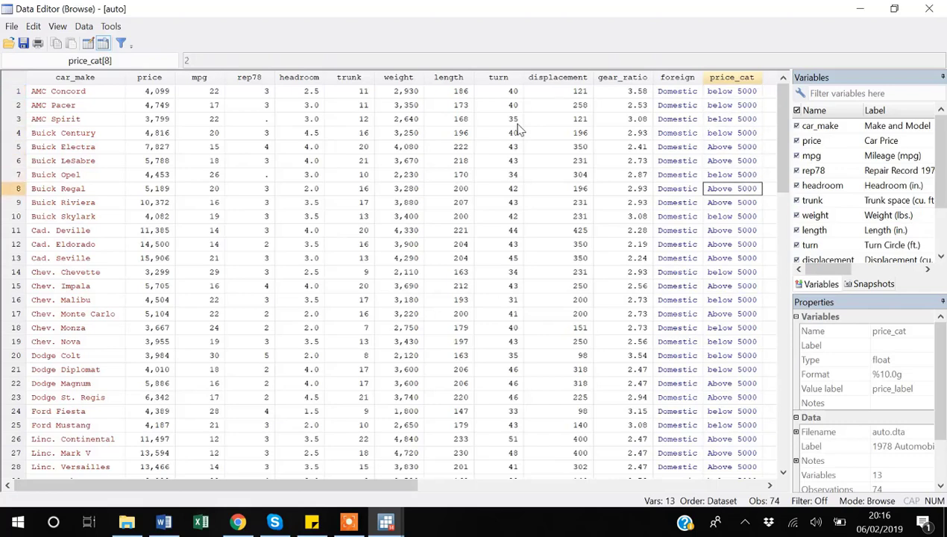
key(Down)
key(Down)
key(Down)
key(Down)
key(Down)
key(Down)
key(Down)
key(Down)
key(Down)
key(Down)
key(Down)
key(Down)
key(Down)
key(Down)
key(Down)
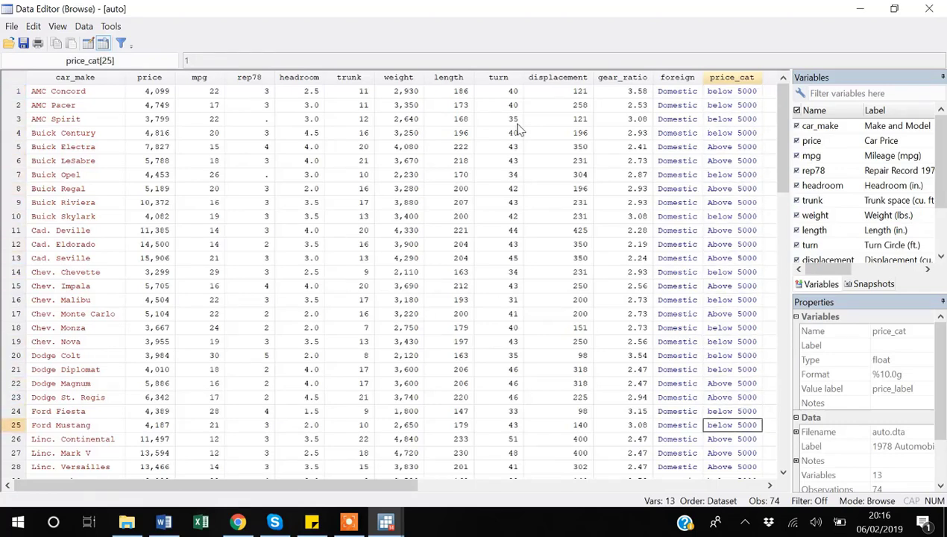
key(alt+F4)
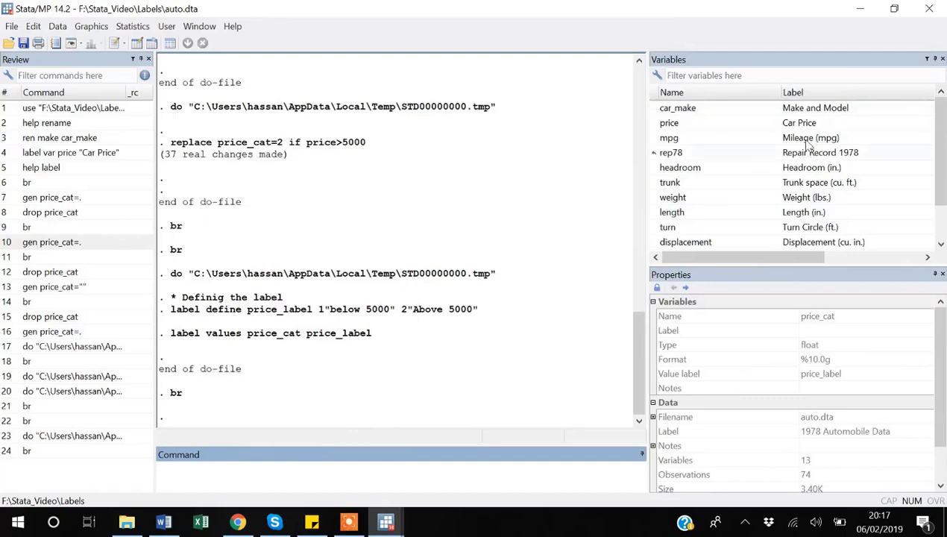
- Return to the do-file and place the cursor on empty line 22 below the label values command
key(alt+Tab)
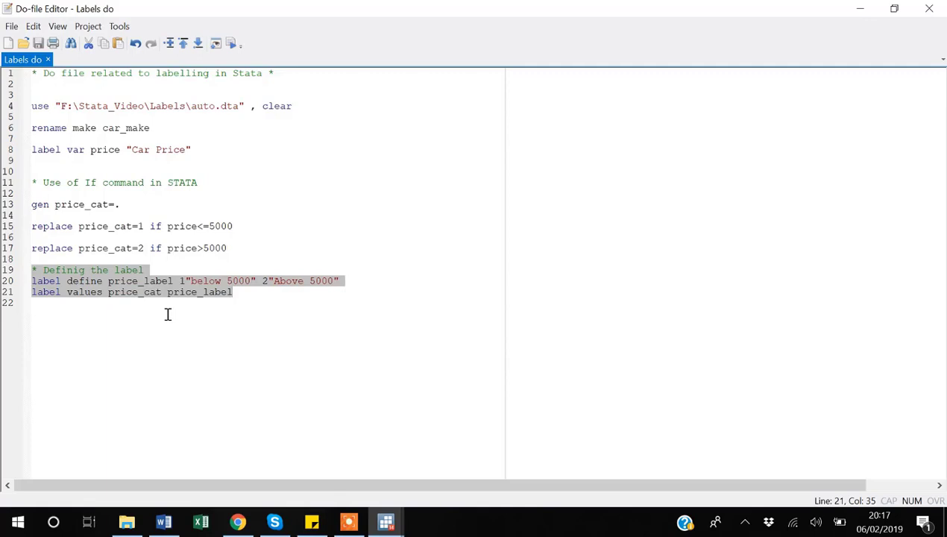
key(alt+Tab)
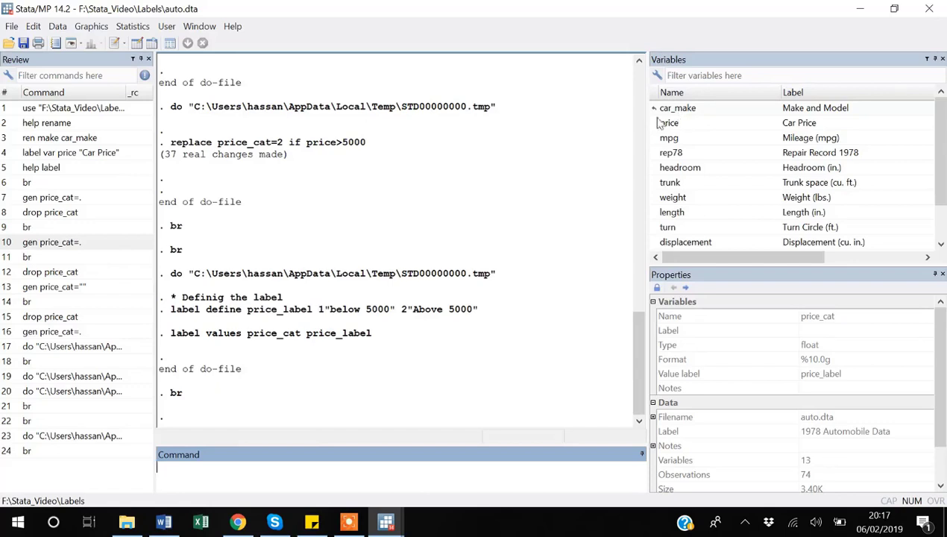
key(alt+Tab)
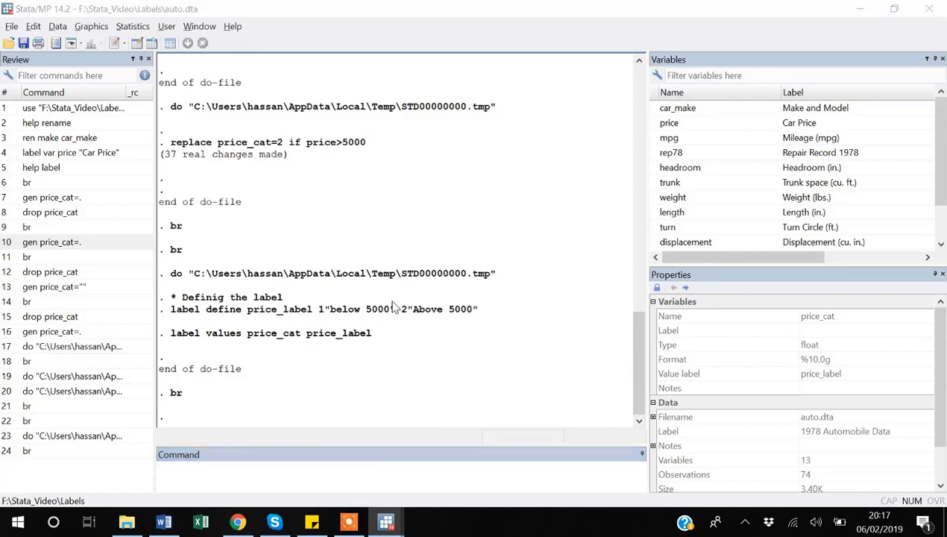
click(128, 341)
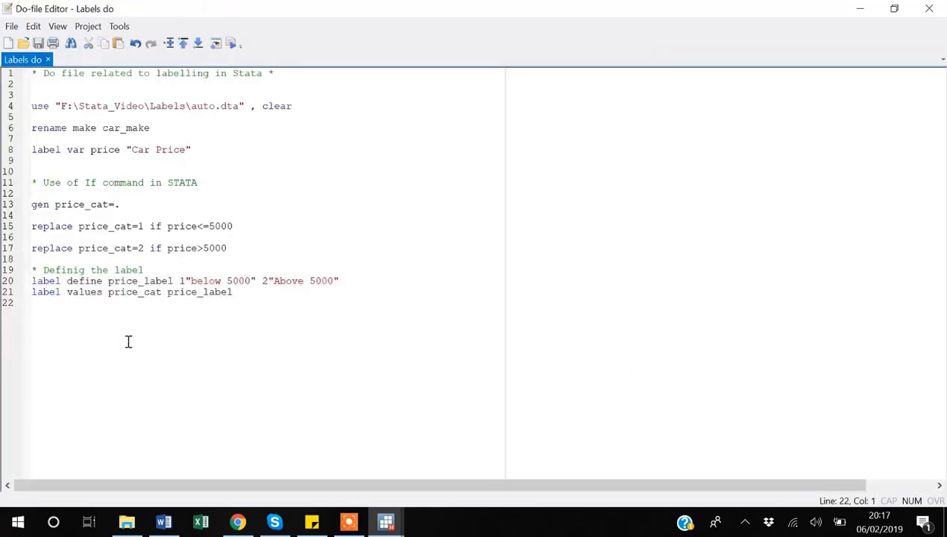